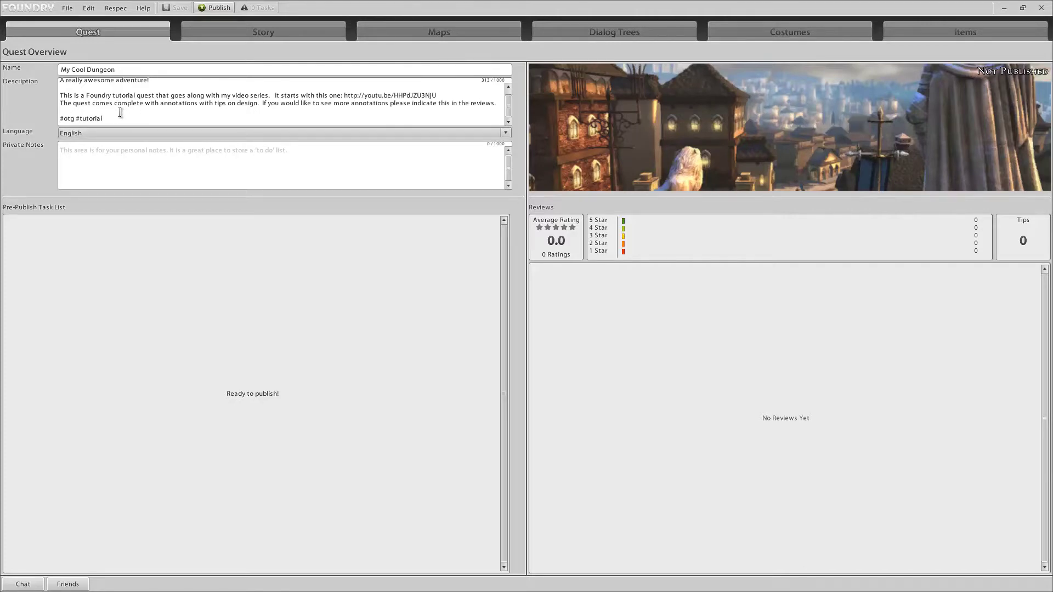
Switch to the browser to check the forum thread's table of quest hash tags, and return to the Foundry editor.
{"action": "key", "text": "alt+Tab"}
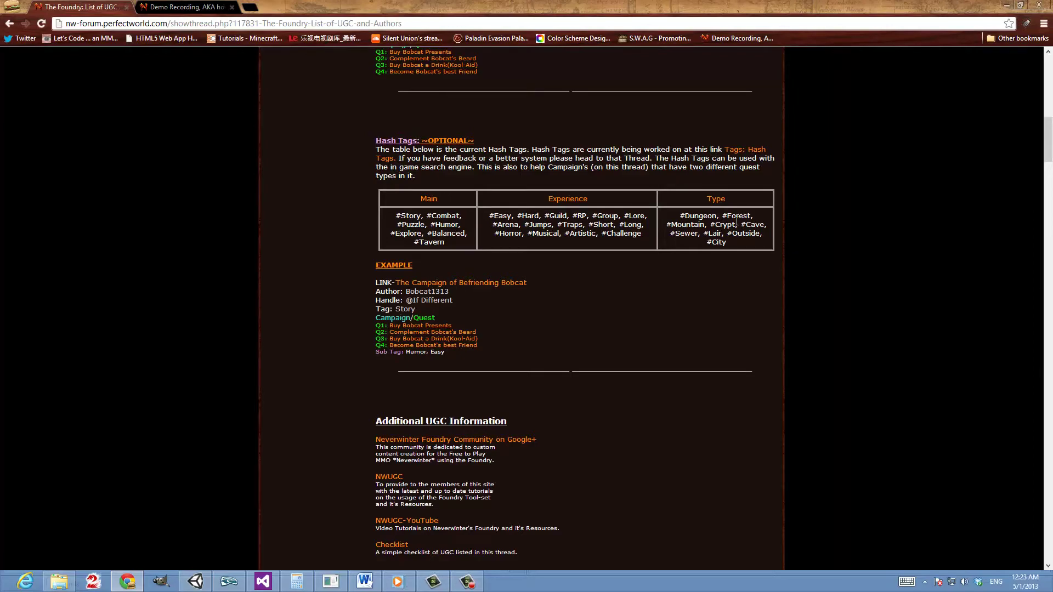
{"action": "key", "text": "alt+Tab"}
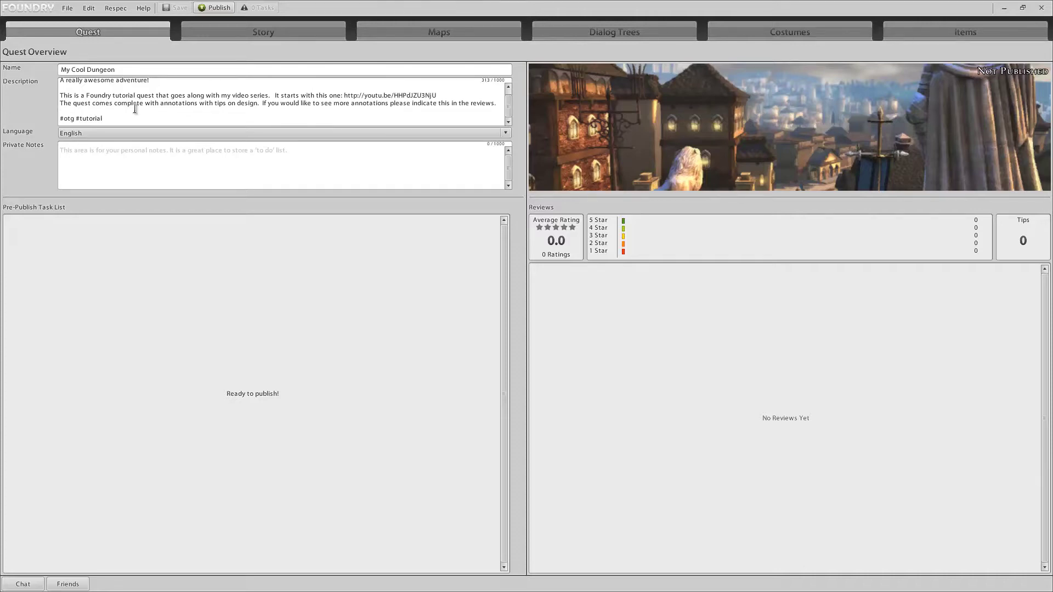
Set the quest text of the story's first map transition to "Enter the dungeon".
{"action": "left_click", "coordinate": [257, 33]}
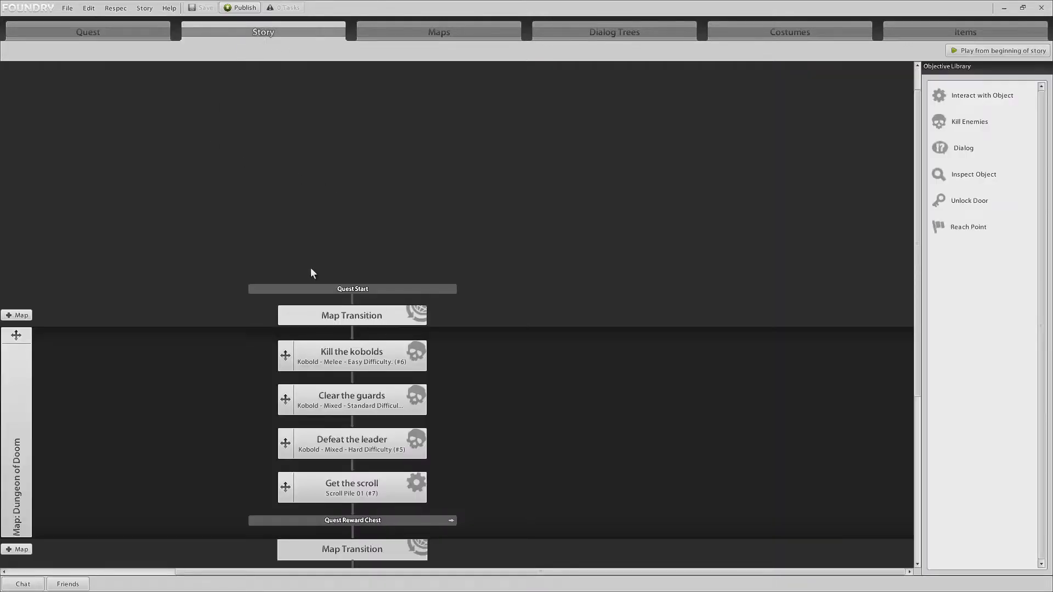
{"action": "left_click", "coordinate": [354, 325]}
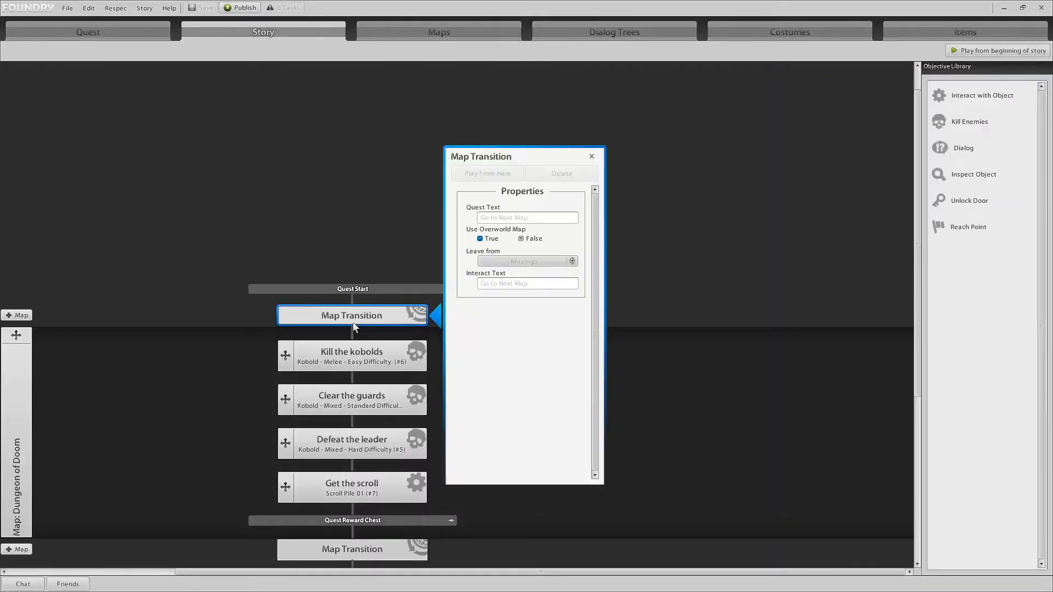
{"action": "left_click", "coordinate": [548, 220]}
{"action": "type", "text": "Enter the dungeon"}
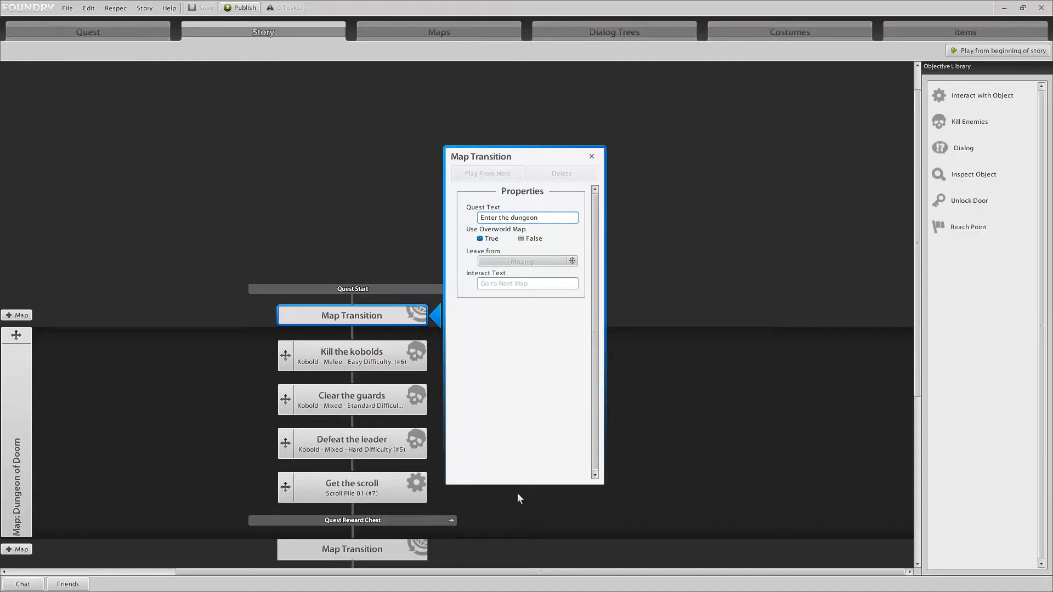
Review the properties of the story's last map transition and its kill and scroll objectives.
{"action": "left_click", "coordinate": [355, 555]}
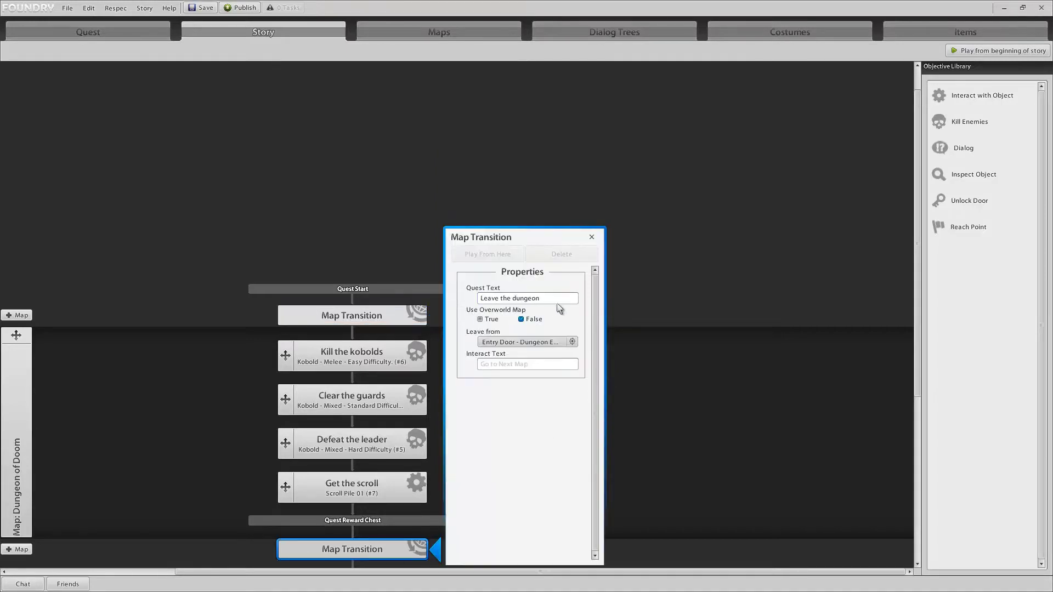
{"action": "left_click", "coordinate": [372, 351]}
{"action": "left_click", "coordinate": [380, 408]}
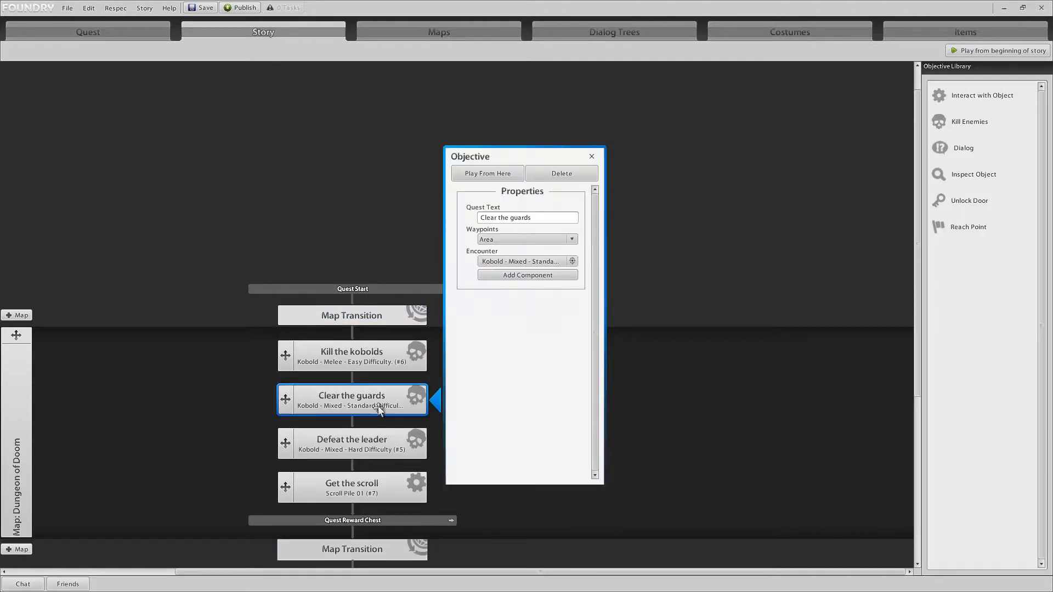
{"action": "left_click", "coordinate": [363, 453]}
{"action": "left_click", "coordinate": [372, 482]}
Review the Dungeon of Doom map layout and the prompt text of the empty-space contact dialog.
{"action": "left_click", "coordinate": [478, 34]}
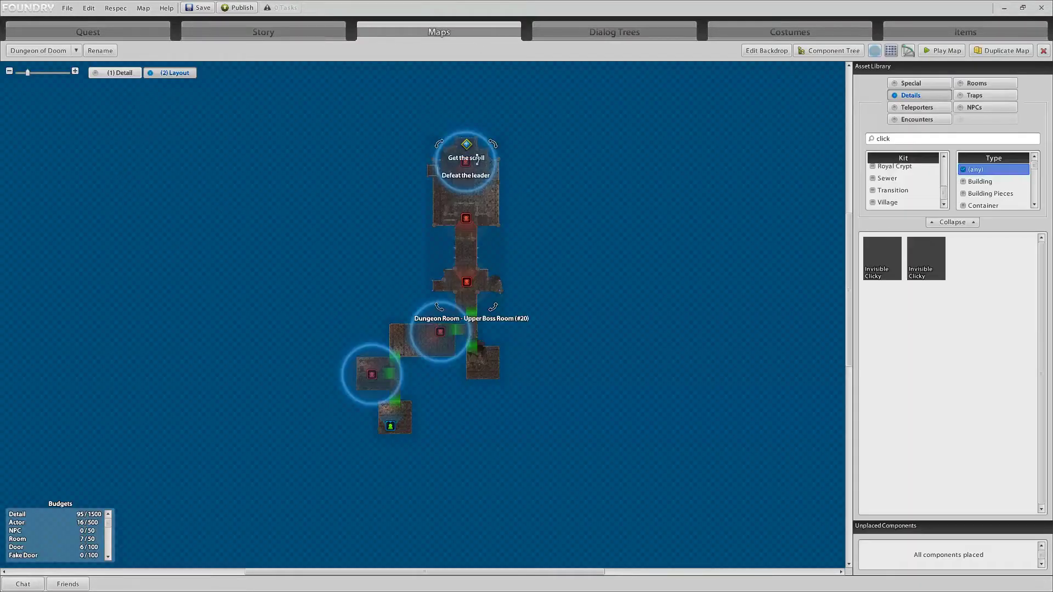
{"action": "left_click", "coordinate": [614, 32]}
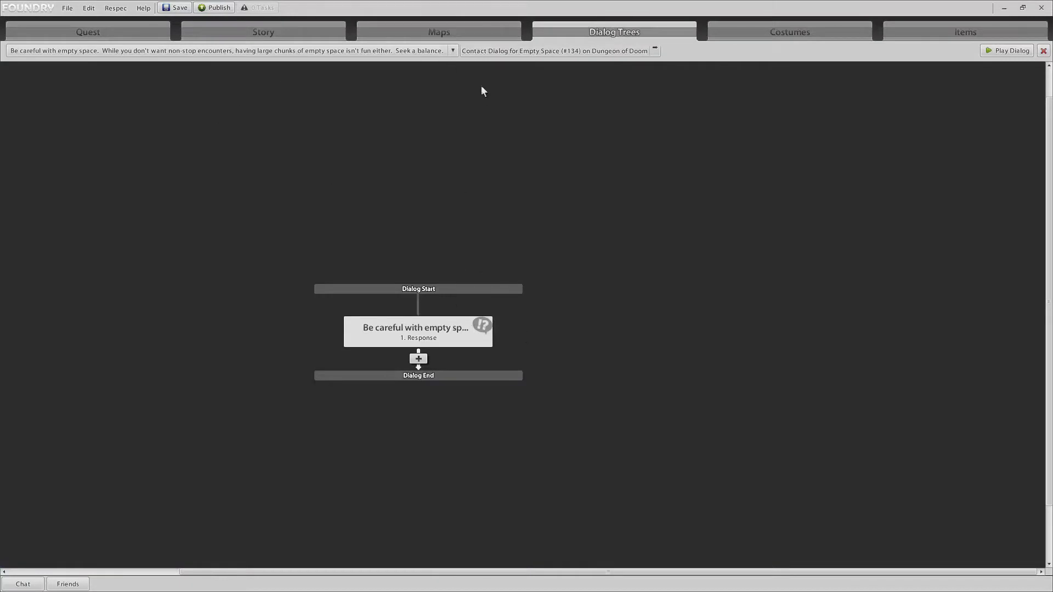
{"action": "left_click", "coordinate": [454, 322]}
{"action": "left_click", "coordinate": [606, 228]}
{"action": "double_click", "coordinate": [606, 228]}
{"action": "left_click", "coordinate": [599, 281]}
{"action": "key", "text": "ctrl+a"}
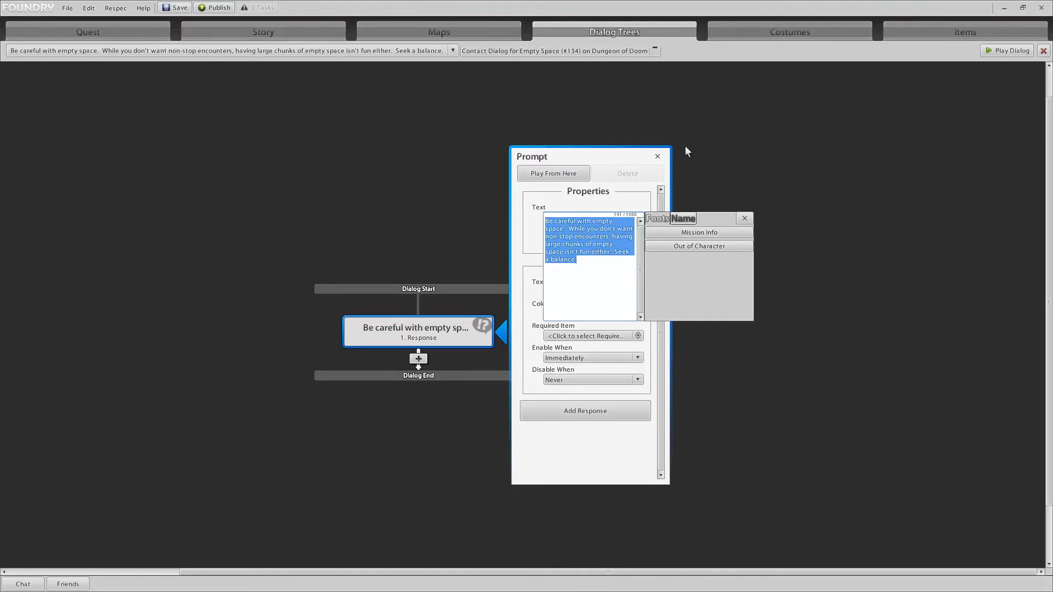
{"action": "left_click", "coordinate": [783, 42]}
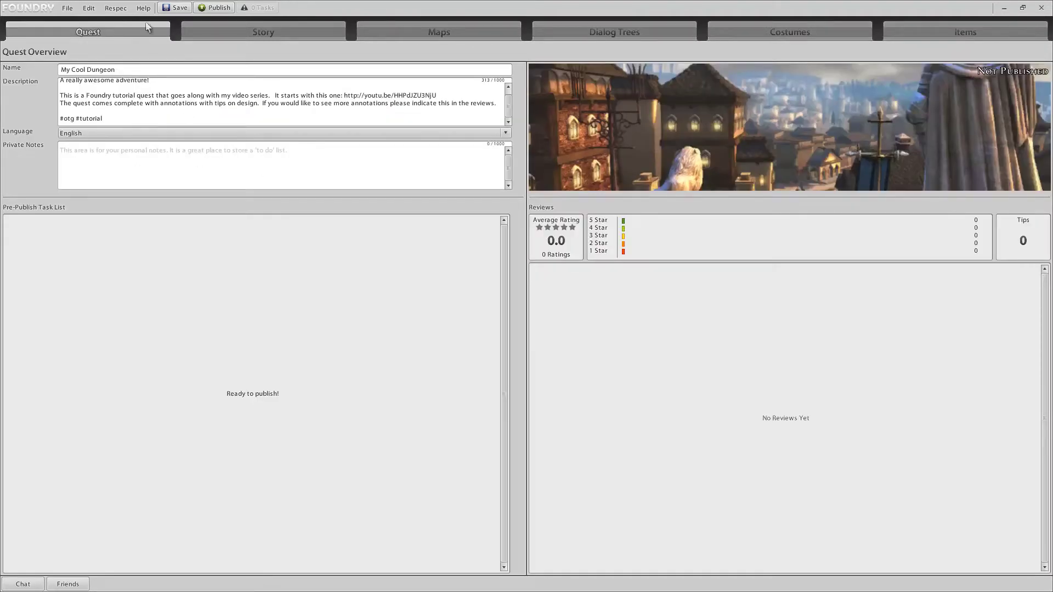
Save the My Cool Dungeon project and publish it.
{"action": "left_click", "coordinate": [167, 9]}
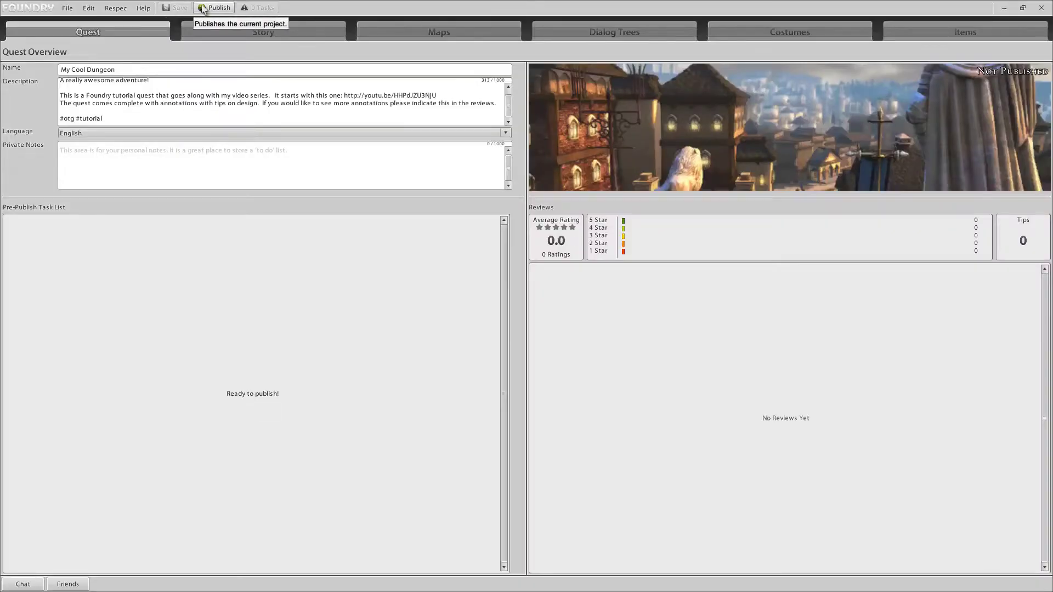
{"action": "left_click", "coordinate": [203, 8]}
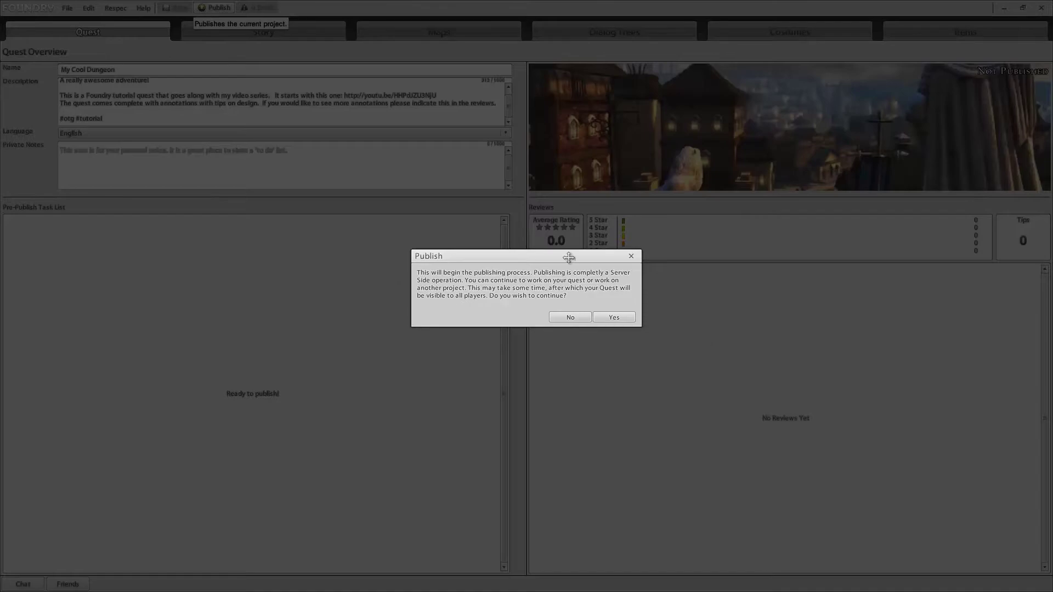
{"action": "left_click", "coordinate": [614, 318]}
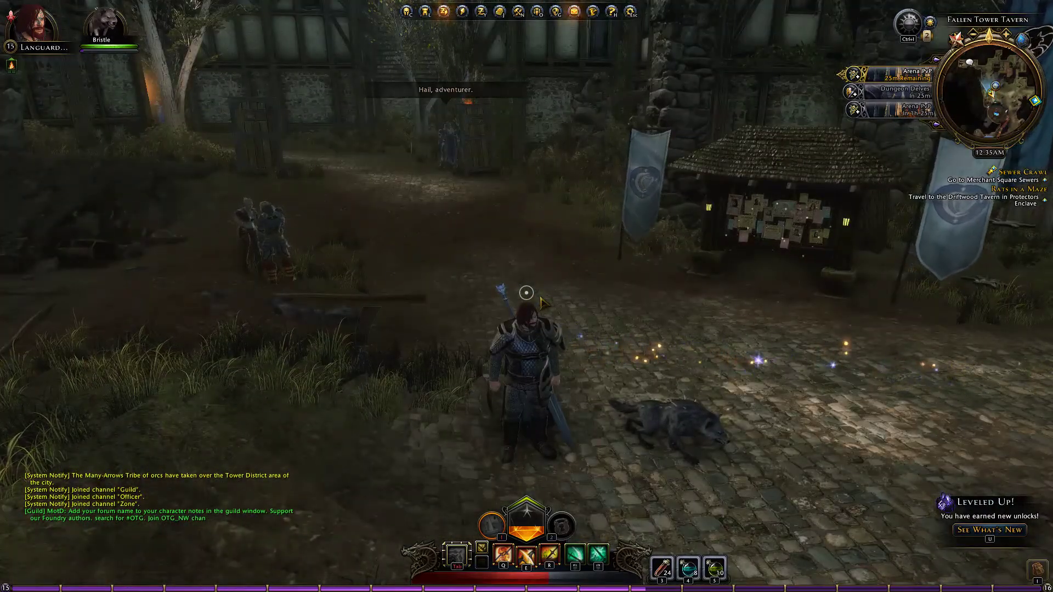
Walk to the job board in Neverwinter, browse its postings, view the overview of A Hidden Blade and leave the board.
{"action": "key", "text": "w"}
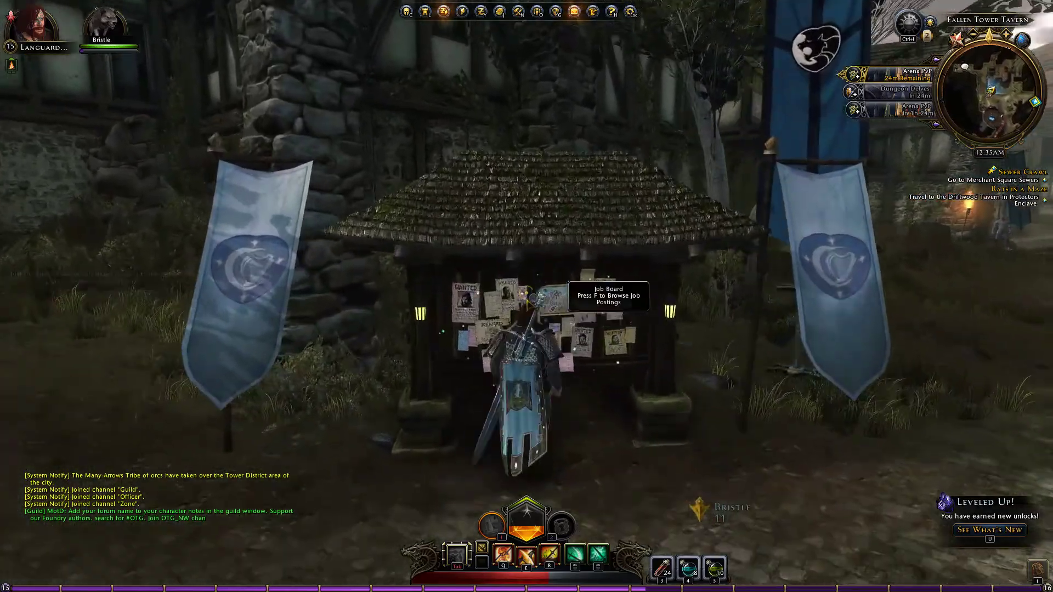
{"action": "key", "text": "f"}
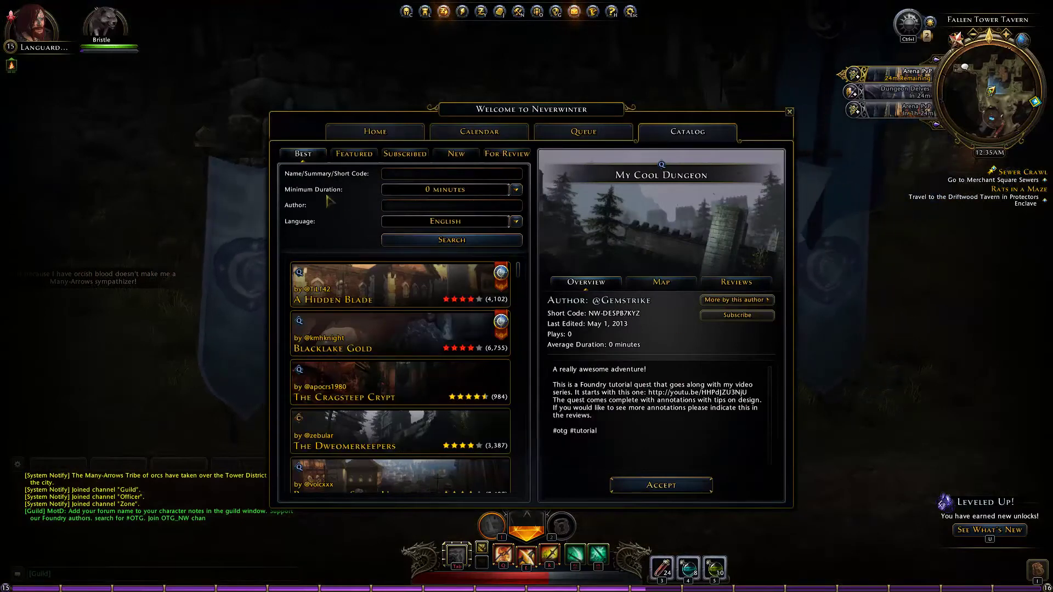
{"action": "left_click", "coordinate": [384, 285]}
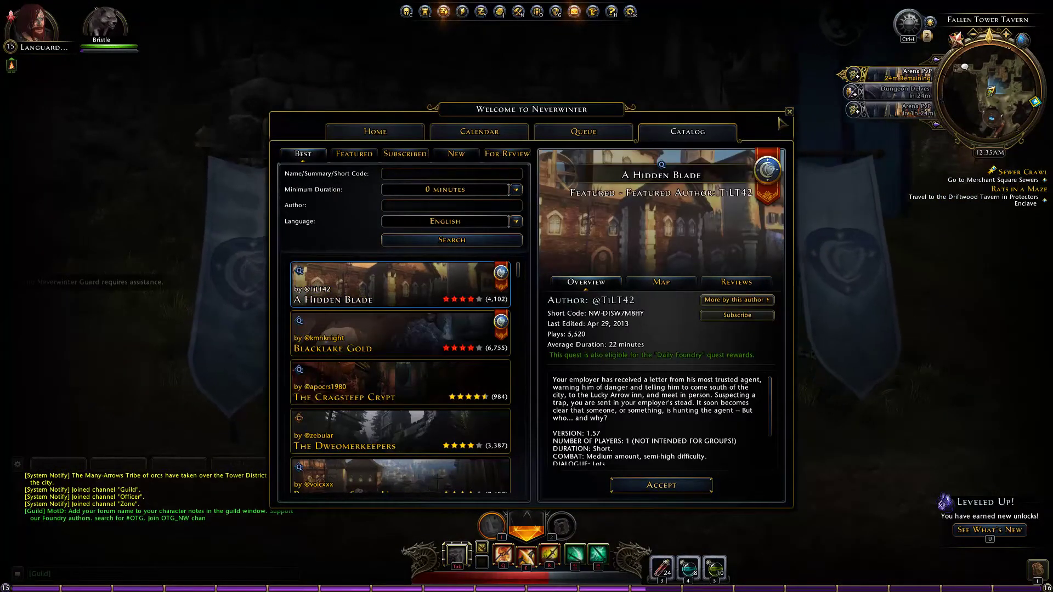
{"action": "key", "text": "Escape"}
{"action": "key", "text": "w"}
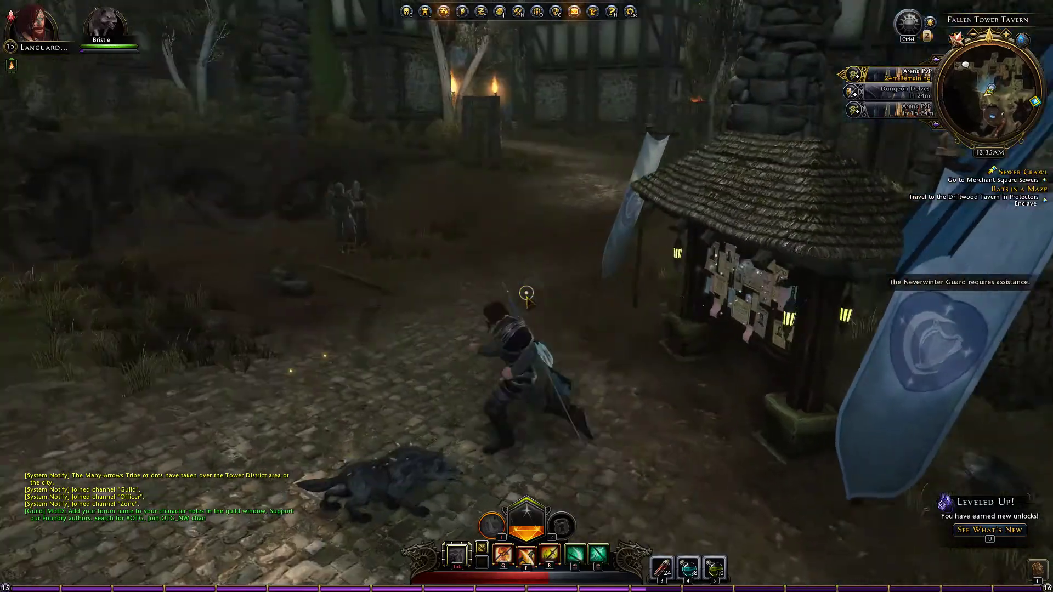
Open the quest catalog away from the job board and search it for "#tutorial".
{"action": "key", "text": "ctrl+h"}
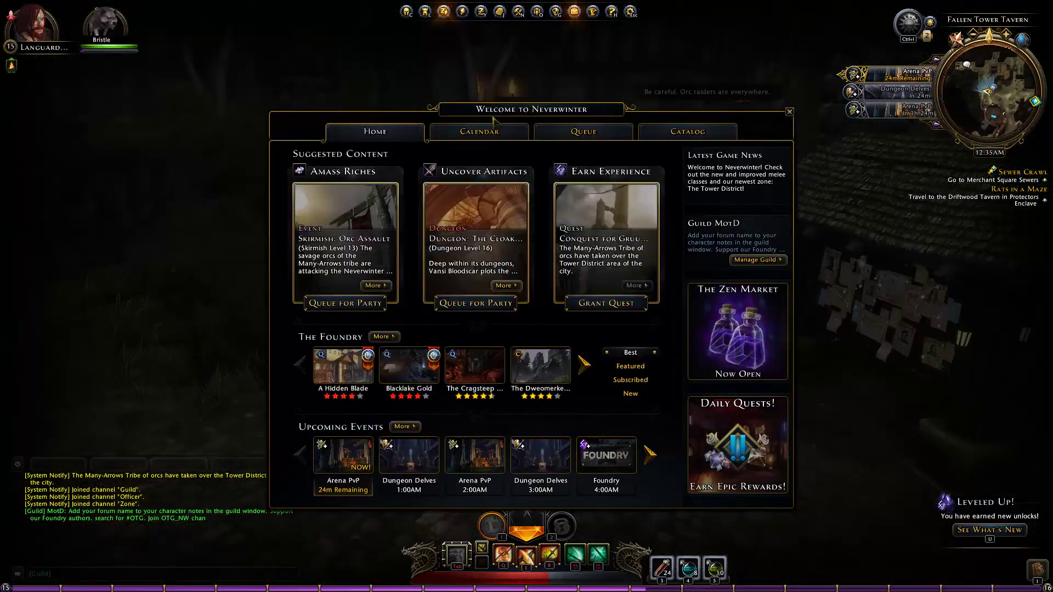
{"action": "left_click_drag", "start_coordinate": [576, 113], "coordinate": [555, 77]}
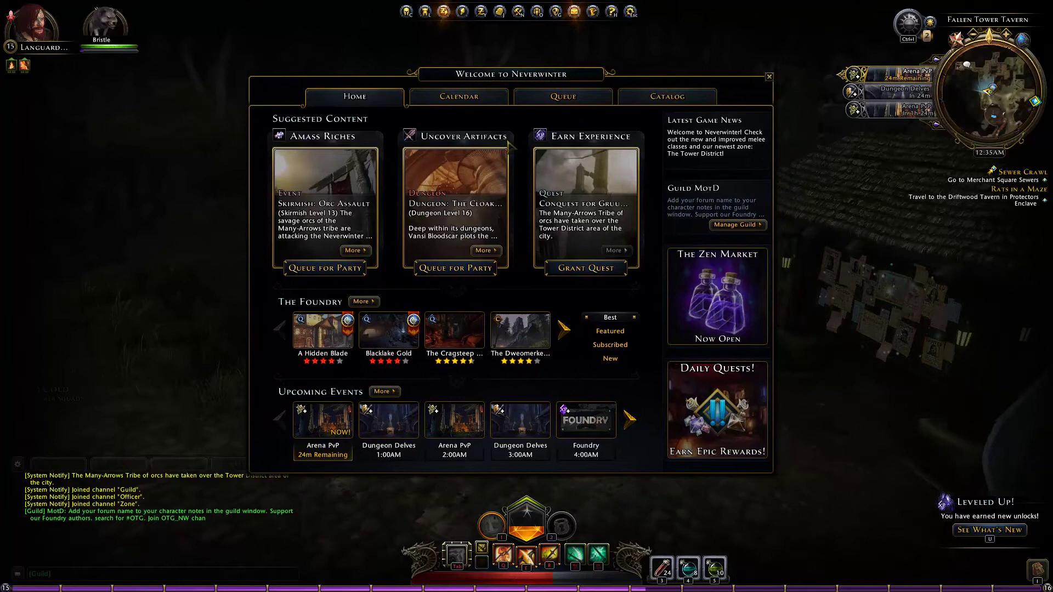
{"action": "left_click", "coordinate": [672, 97]}
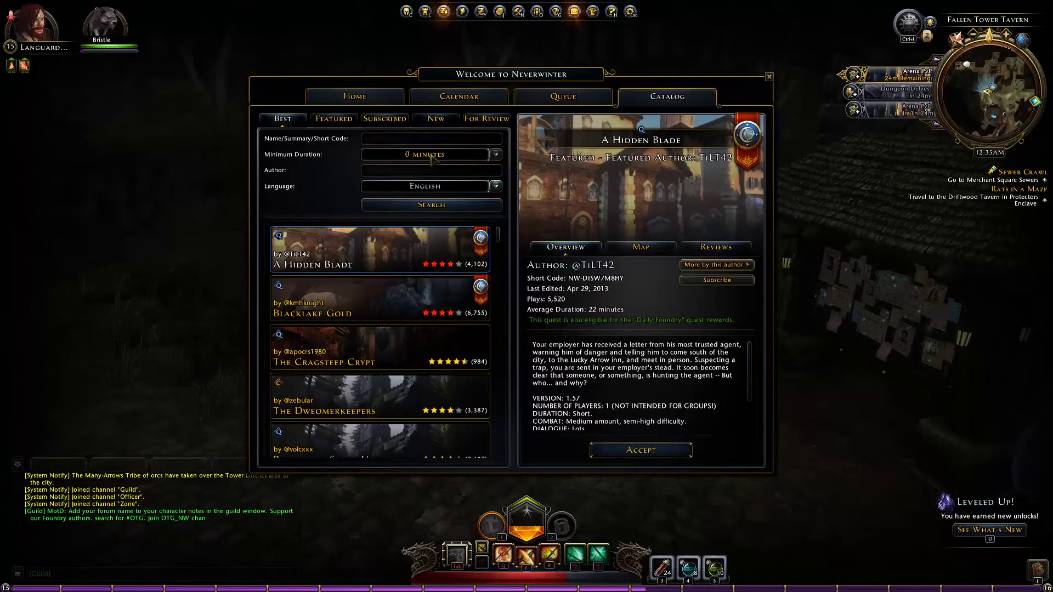
{"action": "left_click", "coordinate": [384, 140]}
{"action": "type", "text": "#tutorial"}
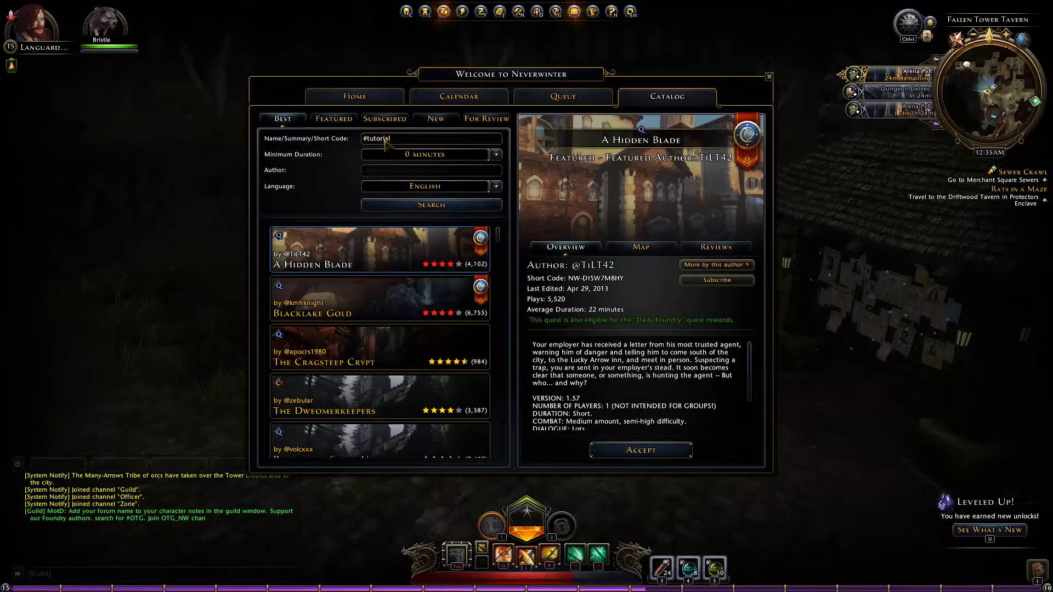
{"action": "left_click", "coordinate": [457, 208]}
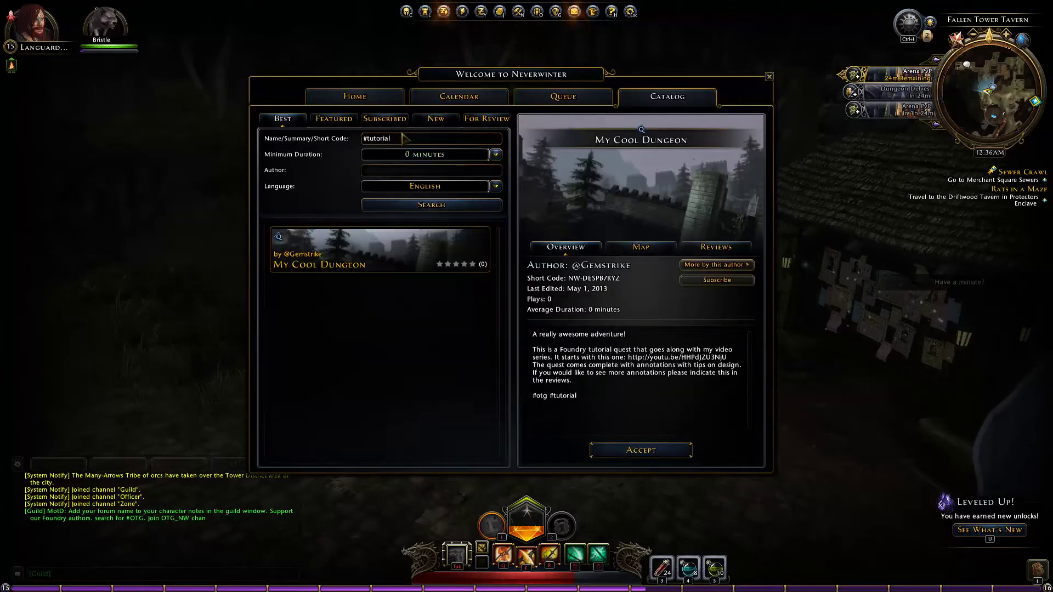
Clear the tag search and search the catalog by the quest author's handle instead.
{"action": "key", "text": "BackSpace"}
{"action": "left_click", "coordinate": [394, 174]}
{"action": "type", "text": "@gemstrike"}
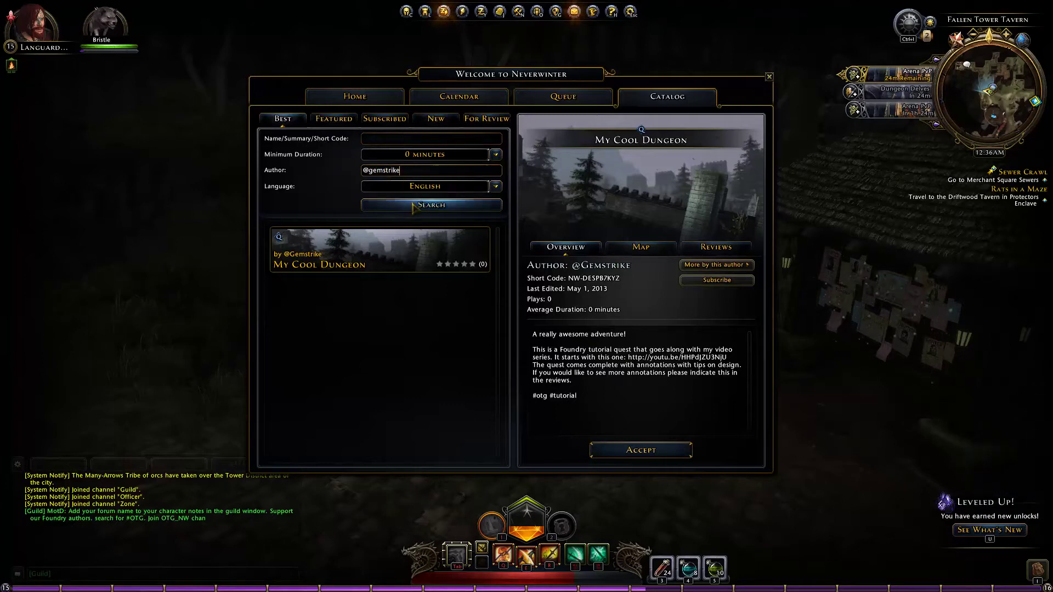
{"action": "left_click", "coordinate": [412, 206]}
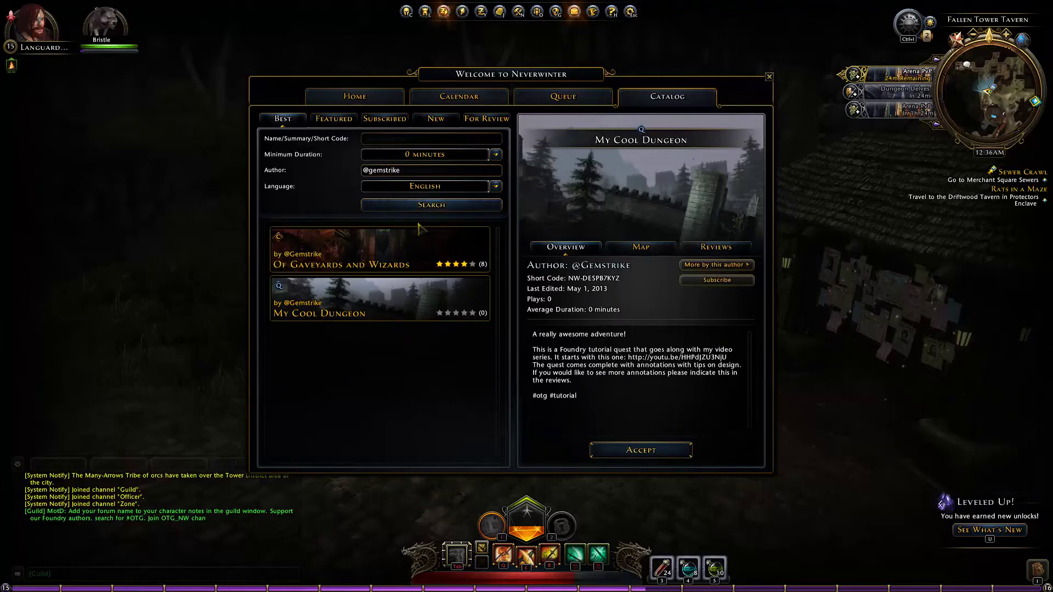
Subscribe to the author of My Cool Dungeon and show the subscribed authors' quests.
{"action": "left_click", "coordinate": [706, 283]}
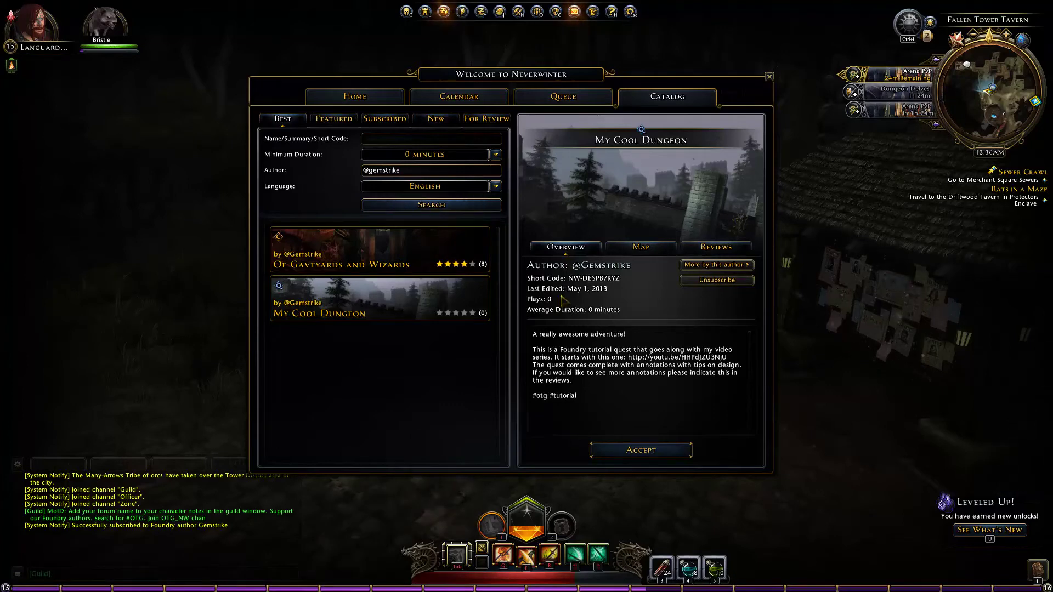
{"action": "left_click", "coordinate": [374, 119]}
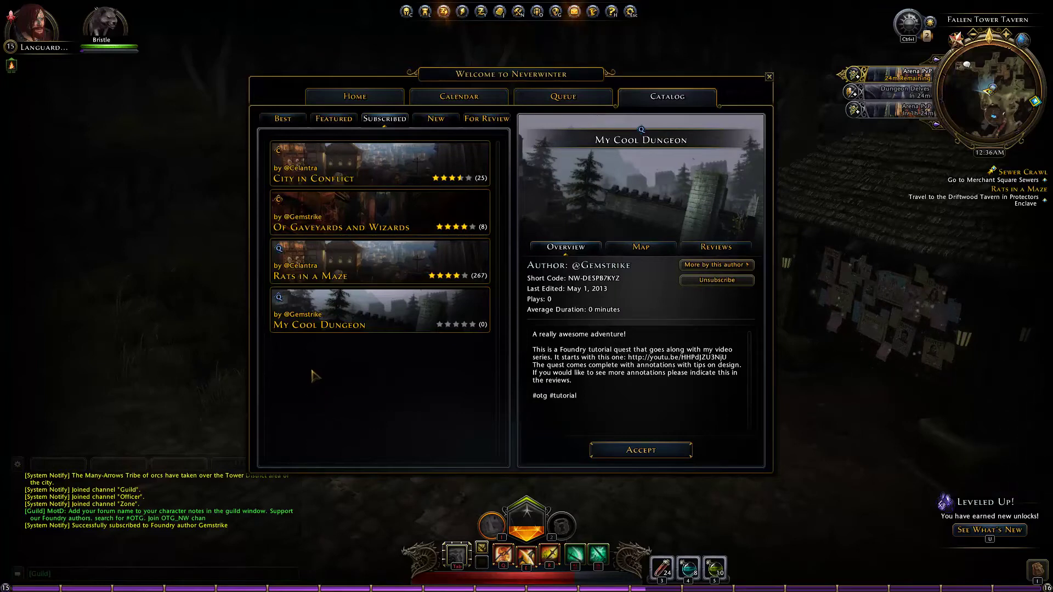
Examine the star ratings and descriptions of the best-rated quests in the catalog.
{"action": "left_click", "coordinate": [283, 119]}
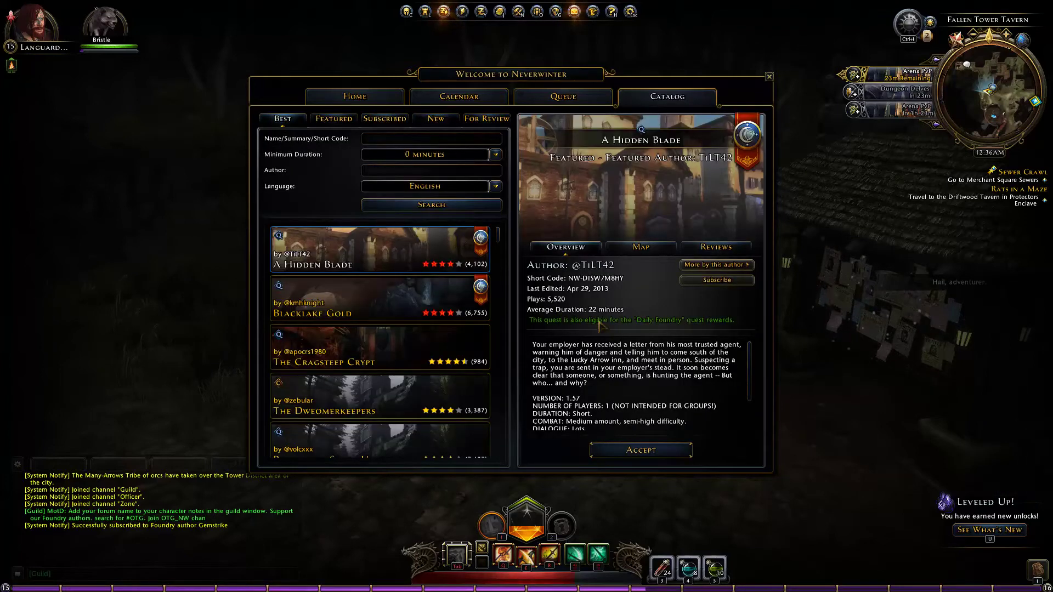
{"action": "mouse_move", "coordinate": [472, 419]}
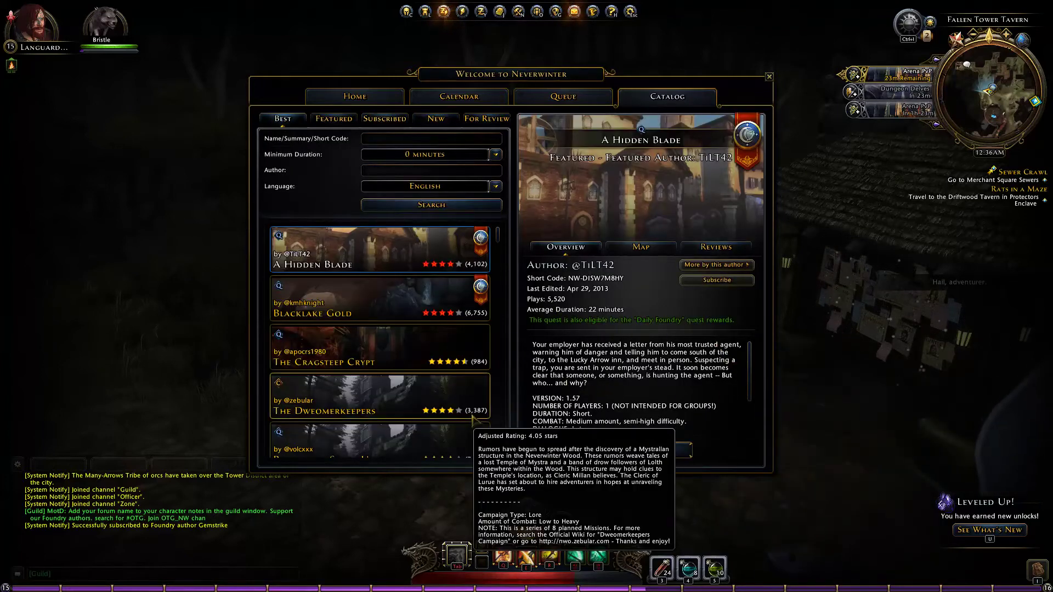
{"action": "mouse_move", "coordinate": [458, 267]}
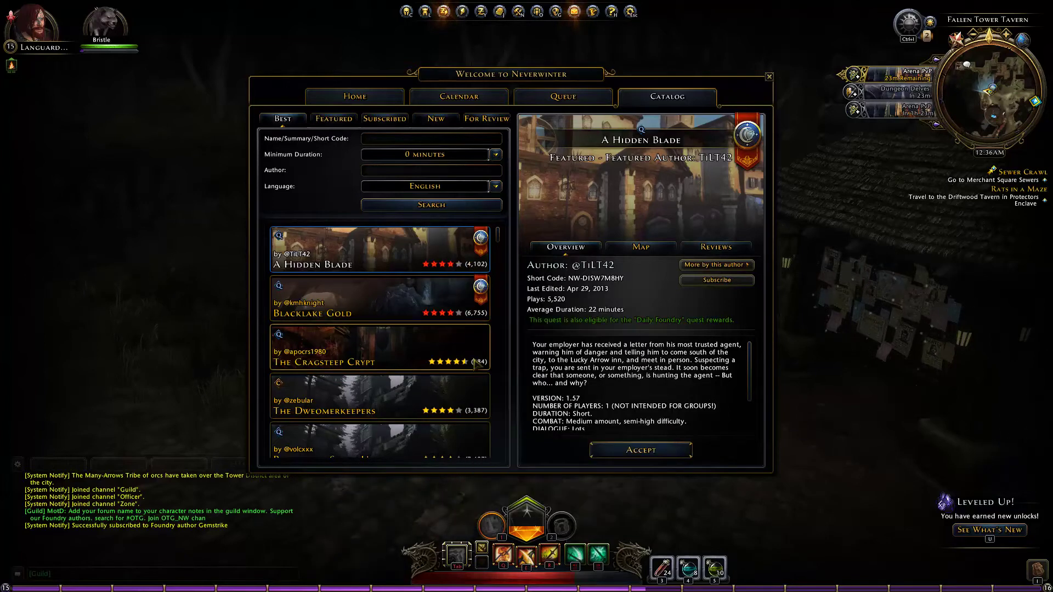
{"action": "mouse_move", "coordinate": [445, 349]}
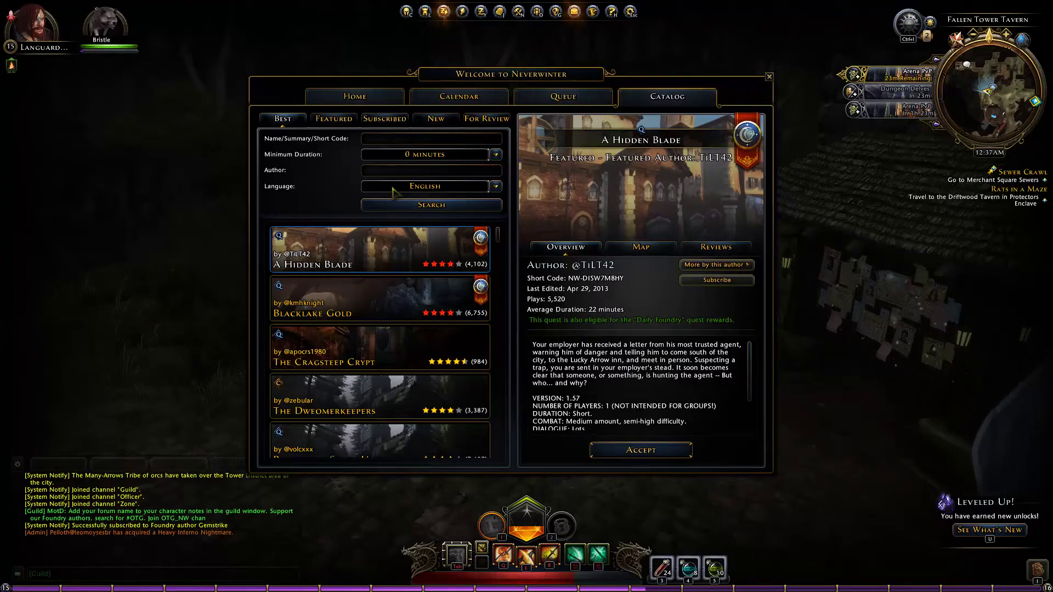
Accept My Cool Dungeon from the subscribed authors' quests and close the catalog.
{"action": "left_click", "coordinate": [384, 118]}
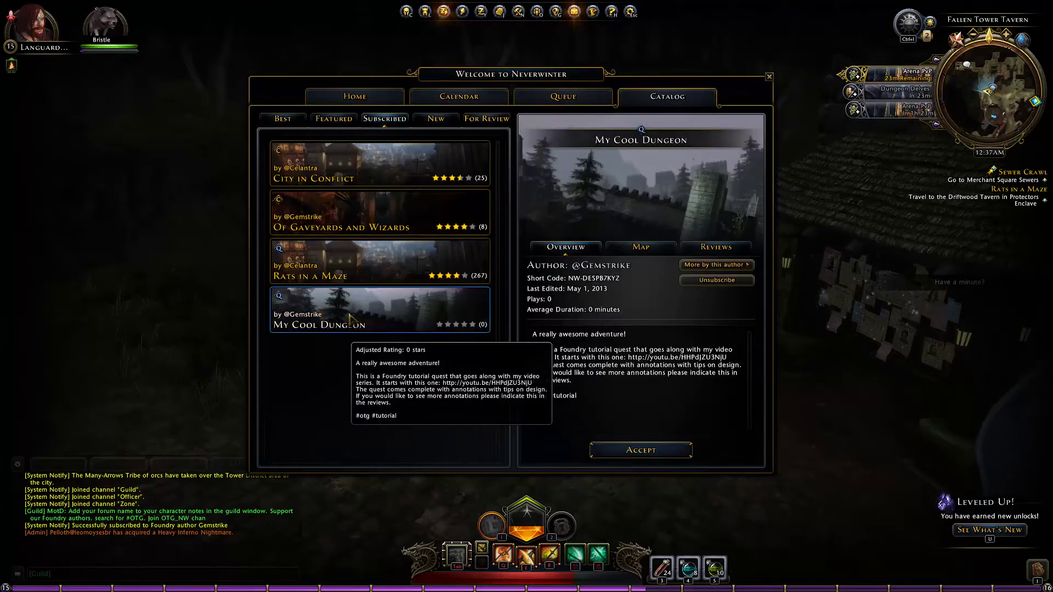
{"action": "left_click", "coordinate": [642, 451]}
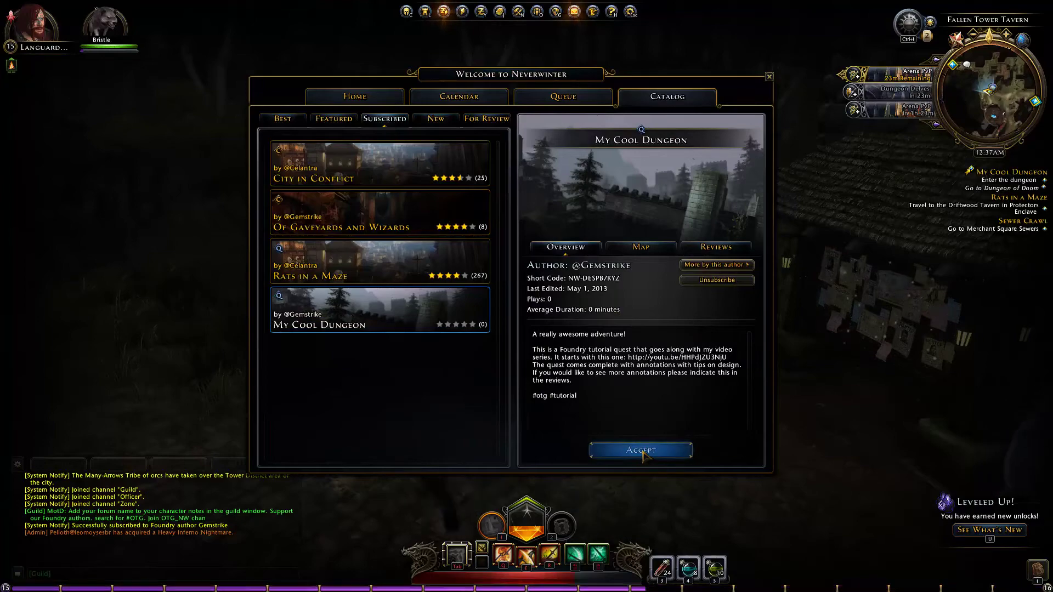
{"action": "left_click", "coordinate": [768, 76]}
Follow the quest trail through the Tower District to the Coriol Street Gate.
{"action": "key", "text": "w"}
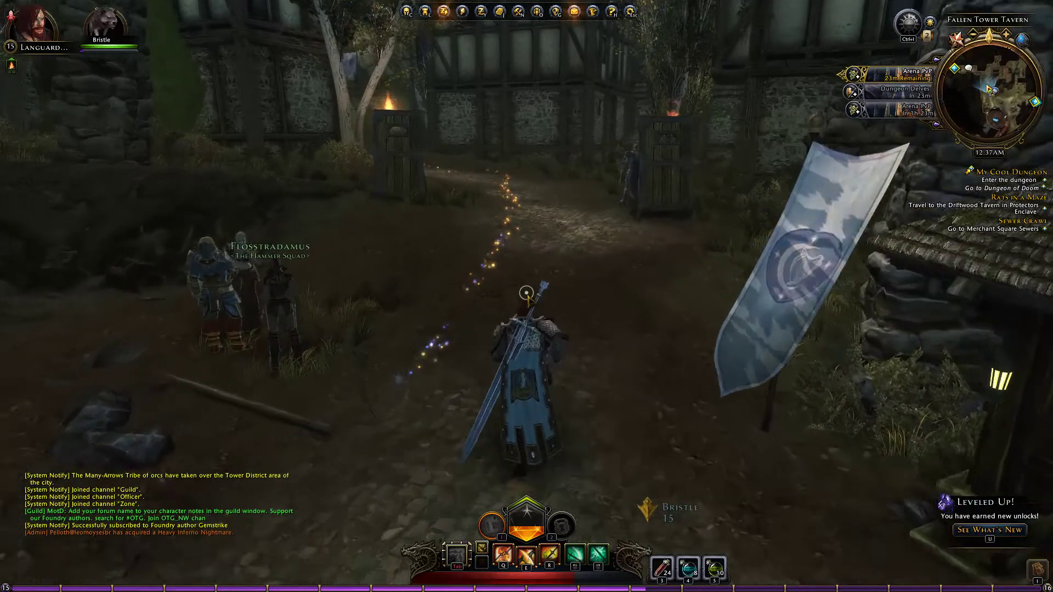
{"action": "key", "text": "w"}
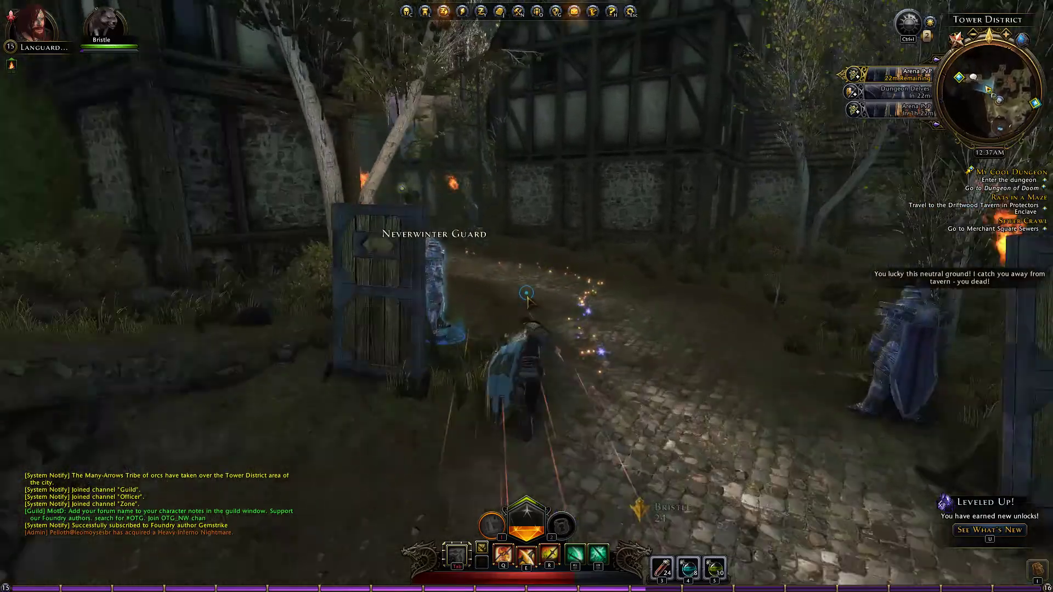
{"action": "key", "text": "w"}
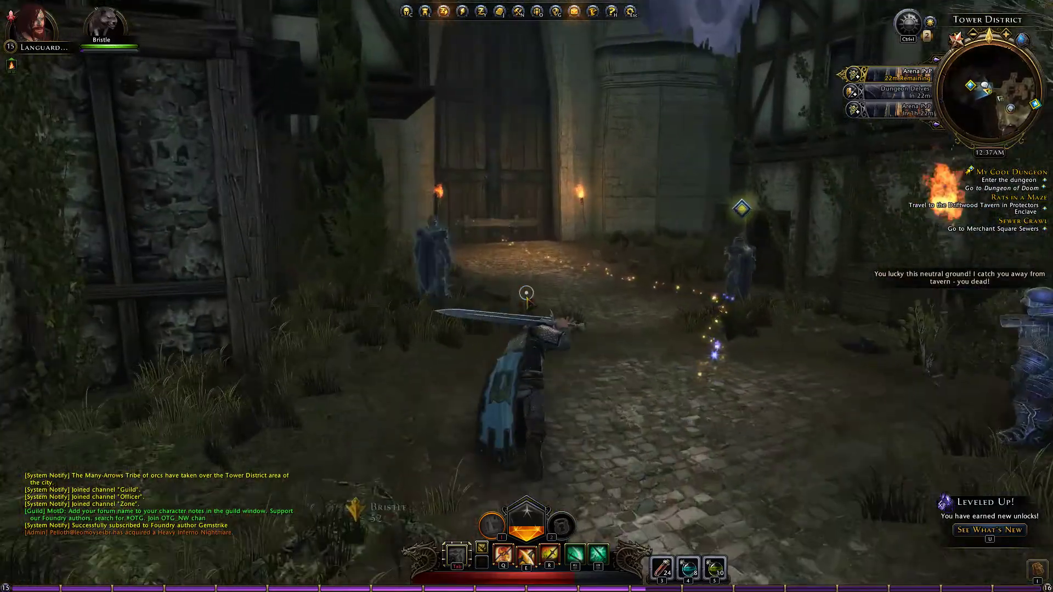
{"action": "key", "text": "w"}
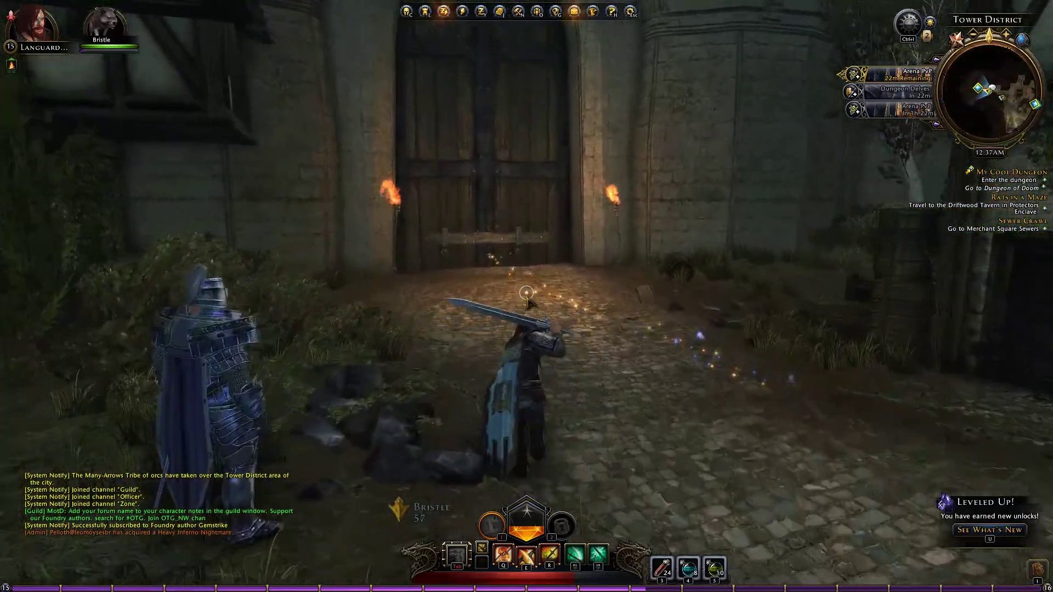
{"action": "key", "text": "w"}
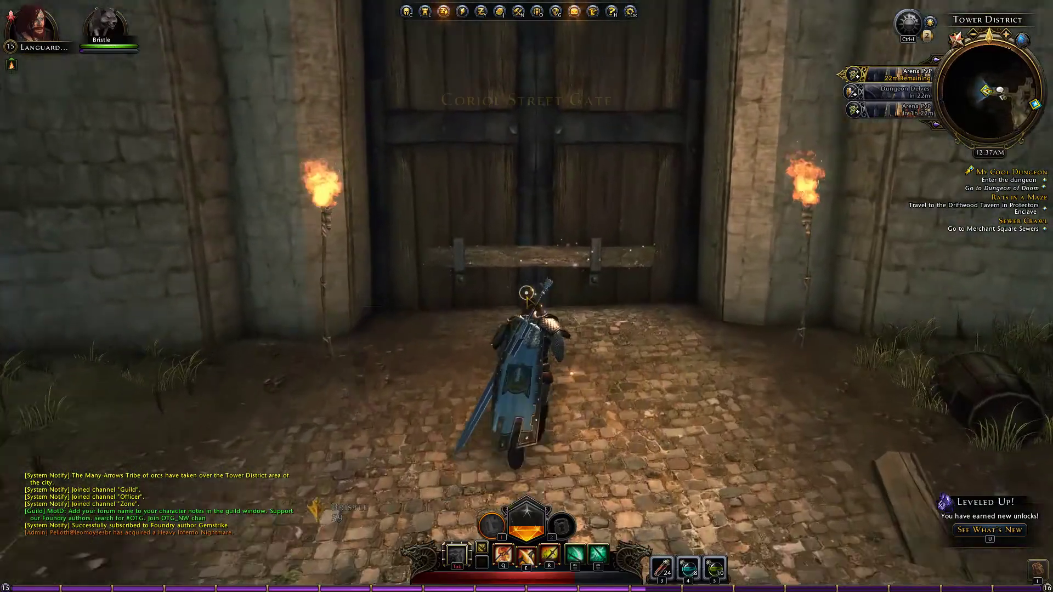
{"action": "key", "text": "w"}
Leave the city through the gate and travel to the Dungeon of Doom on the Sword Coast map.
{"action": "key", "text": "f"}
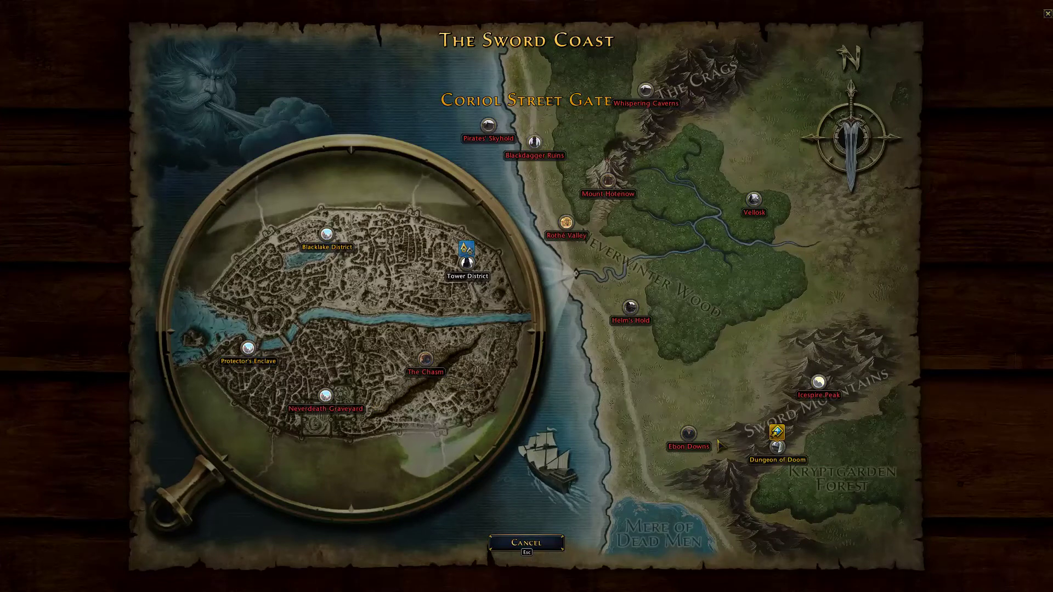
{"action": "left_click", "coordinate": [778, 448]}
{"action": "left_click", "coordinate": [572, 316]}
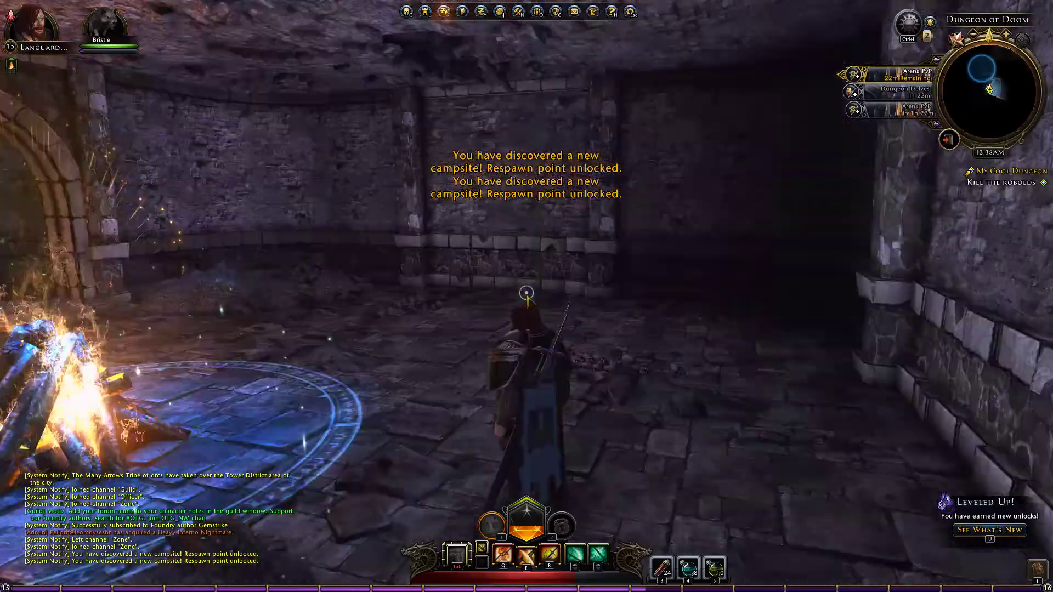
Go from the campsite through the torchlit corridor and kill the Kobold Minions around the campfire.
{"action": "key", "text": "w"}
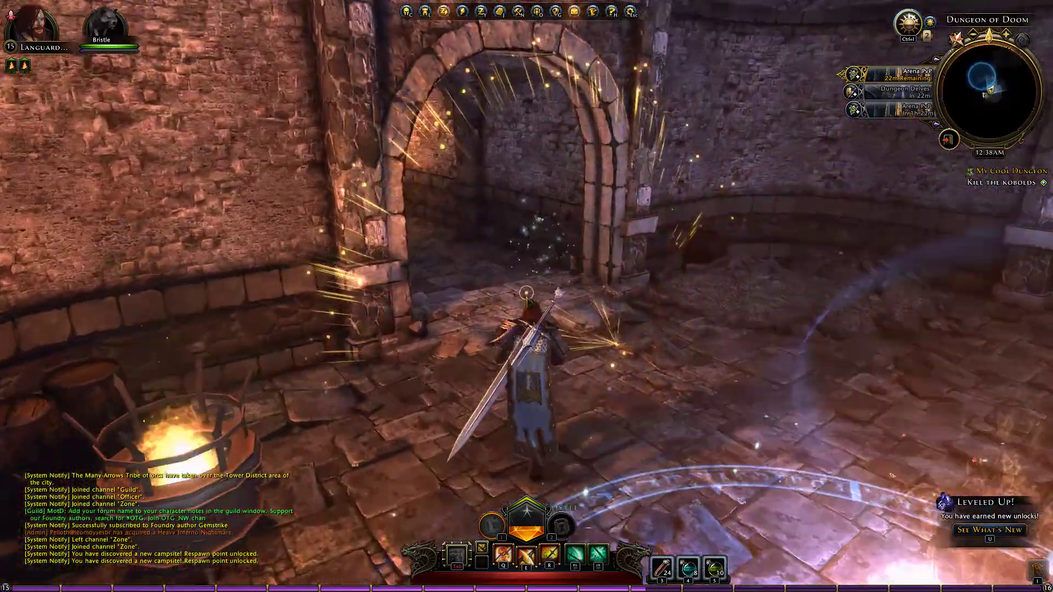
{"action": "key", "text": "w"}
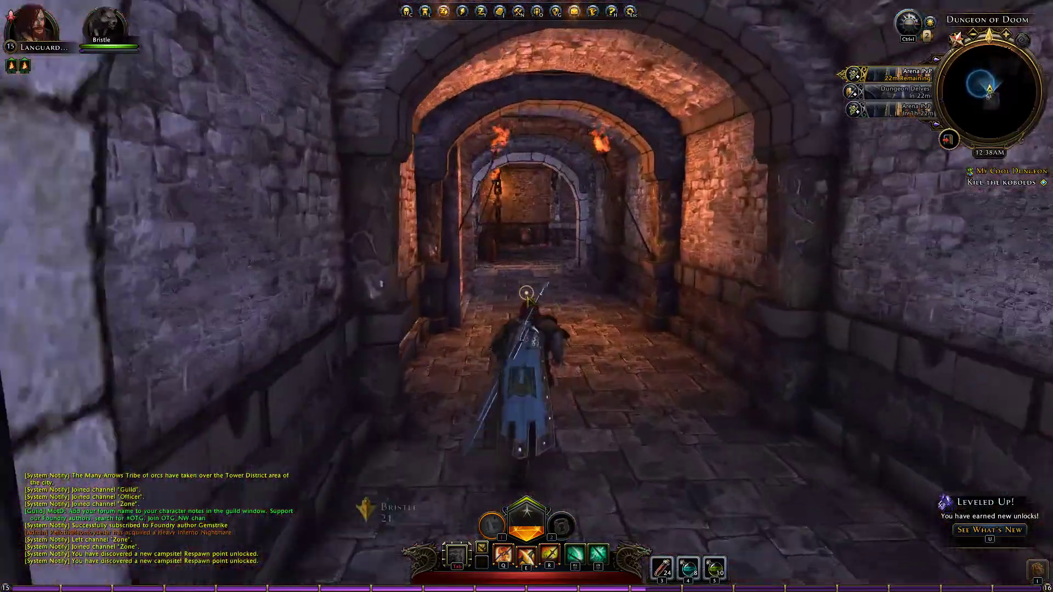
{"action": "key", "text": "w"}
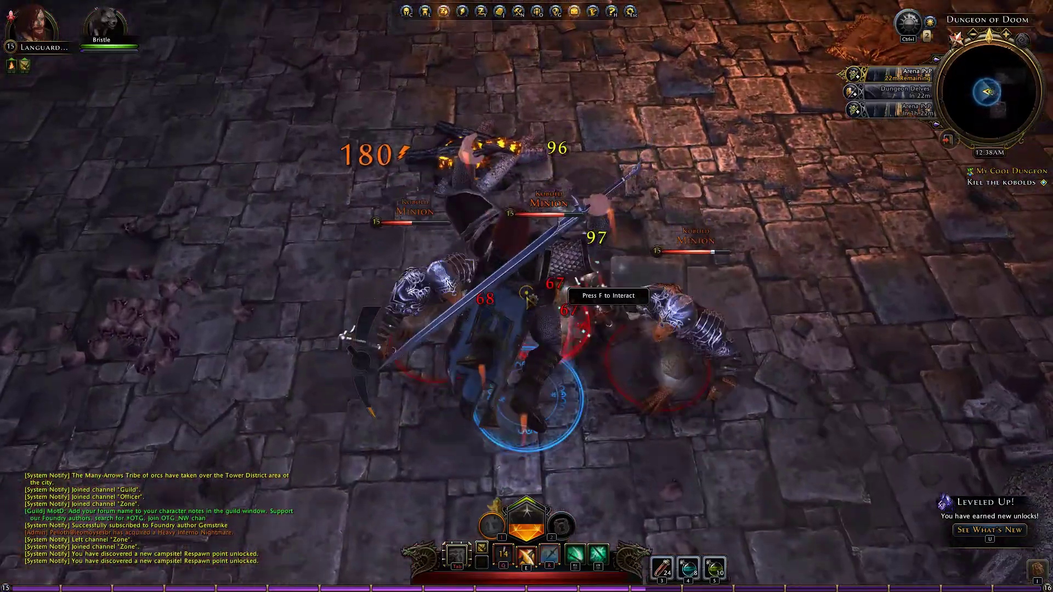
{"action": "left_click", "coordinate": [528, 299]}
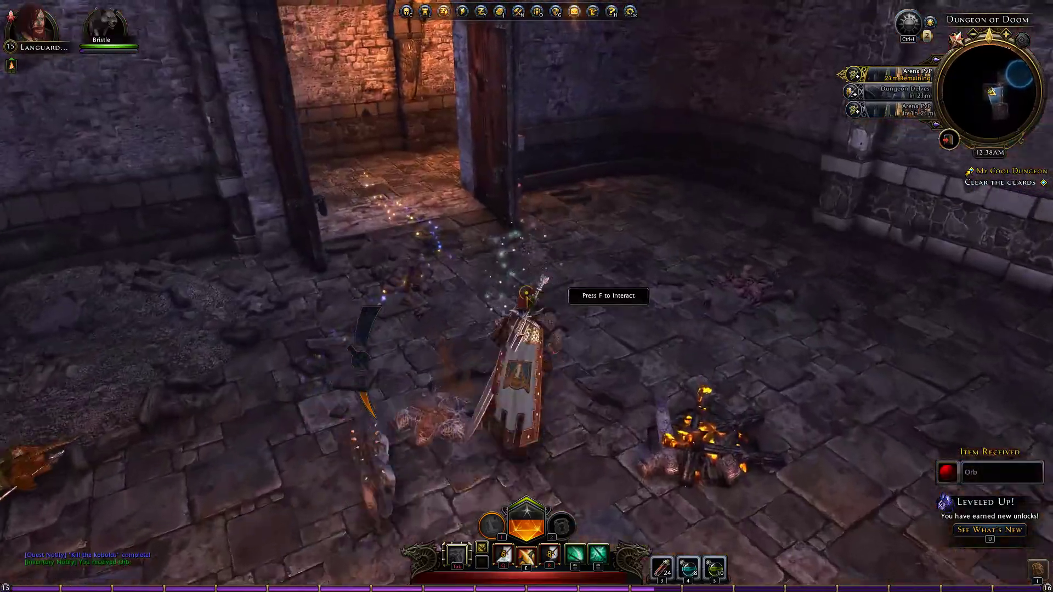
Advance through the open doors into the next room and defeat the Kobold Dragonshield guards to clear that objective.
{"action": "key", "text": "w"}
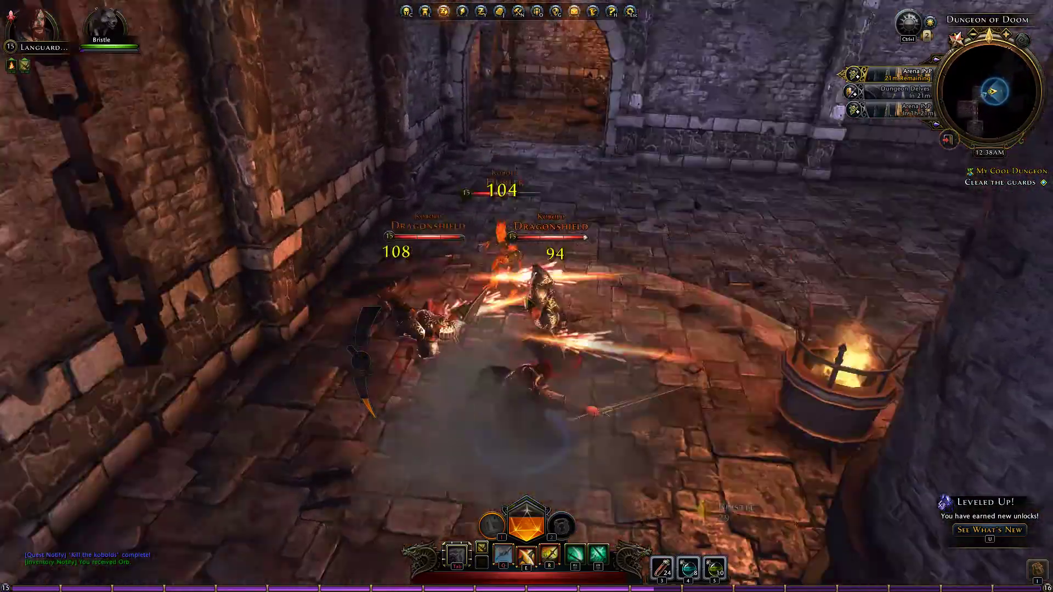
{"action": "left_click", "coordinate": [527, 301]}
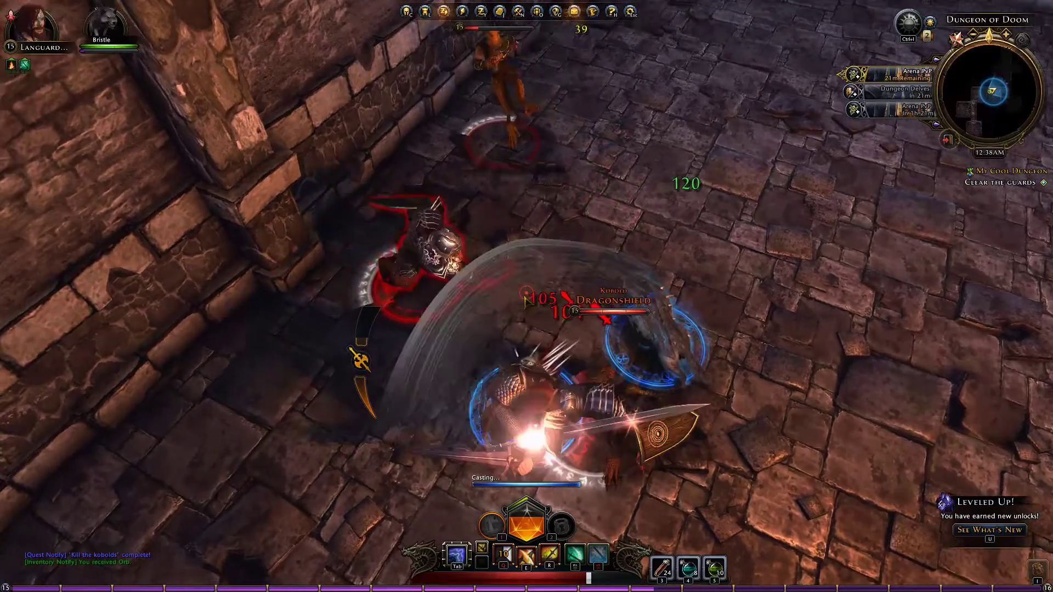
{"action": "key", "text": "r"}
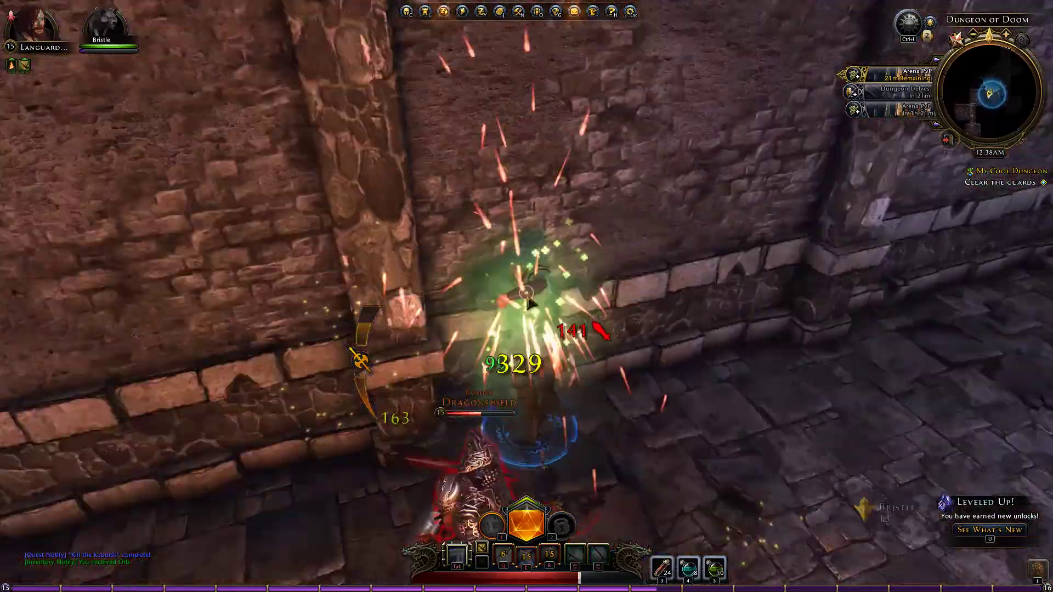
{"action": "key", "text": "e"}
{"action": "left_click", "coordinate": [528, 301]}
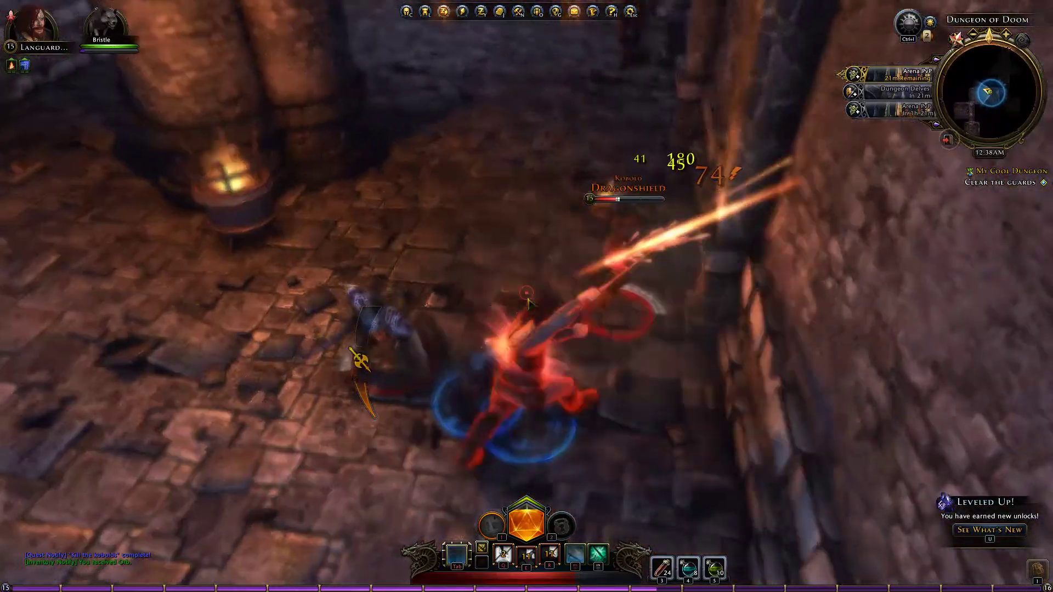
{"action": "left_click", "coordinate": [528, 301]}
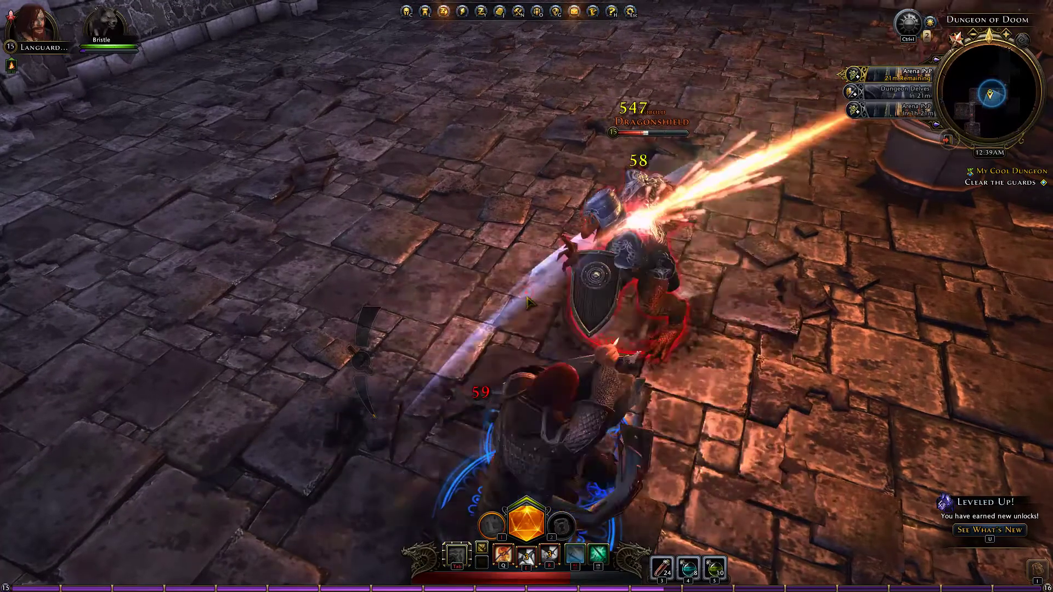
{"action": "left_click", "coordinate": [528, 301]}
{"action": "key", "text": "q"}
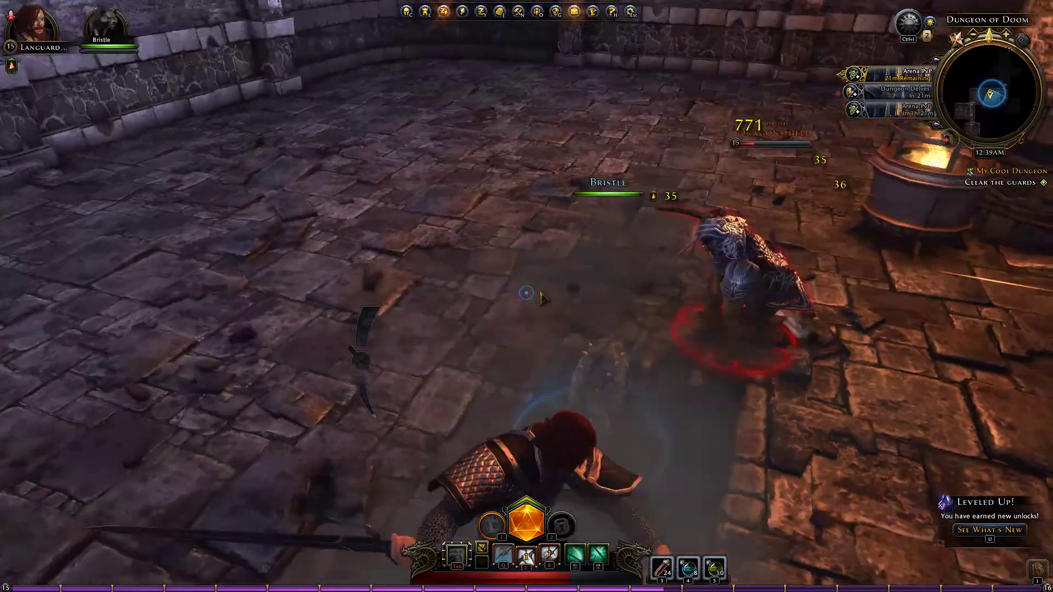
{"action": "left_click", "coordinate": [528, 300]}
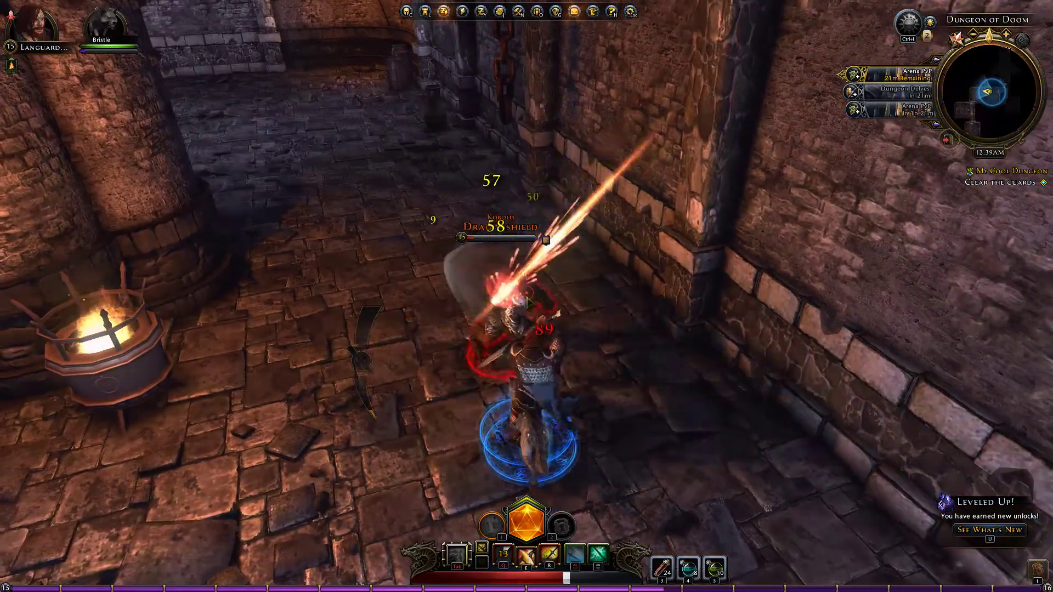
{"action": "left_click", "coordinate": [528, 300]}
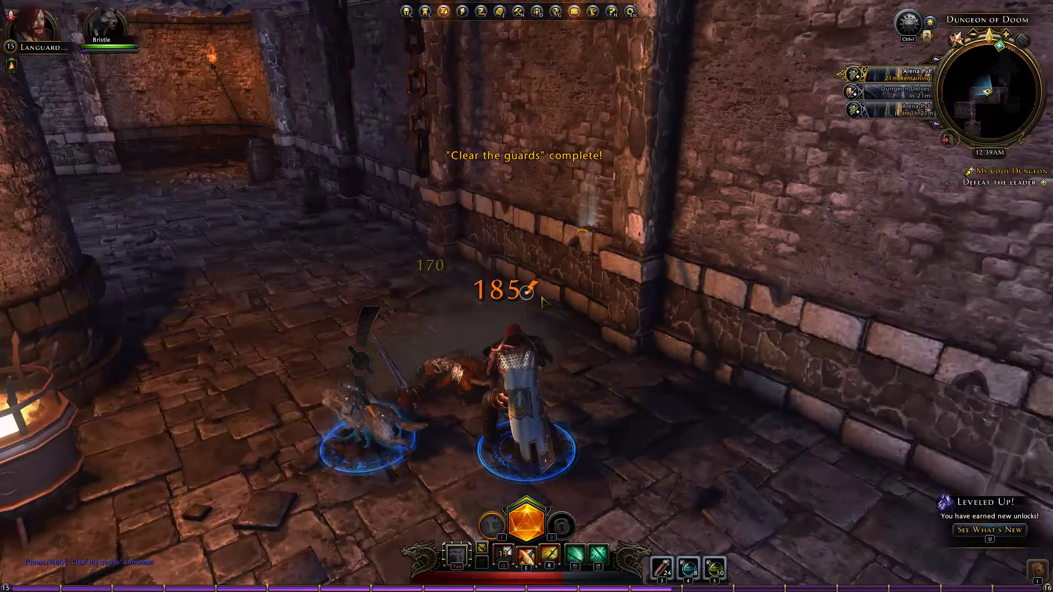
Follow the trail through the archway into the pillared hall and fight the kobolds there, including the Kobold Hurler.
{"action": "key", "text": "w"}
{"action": "key", "text": "w"}
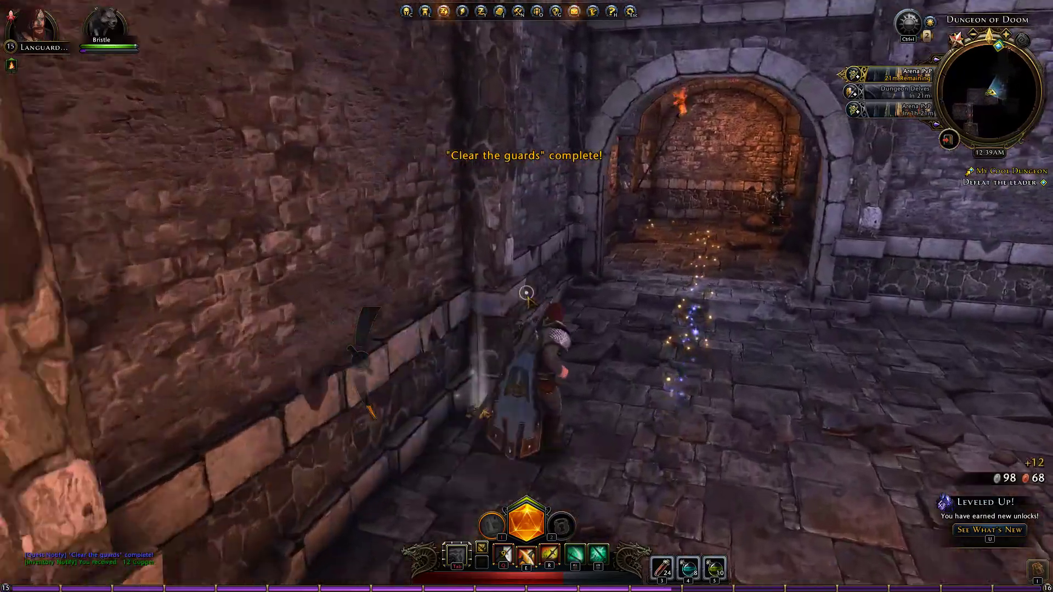
{"action": "key", "text": "w"}
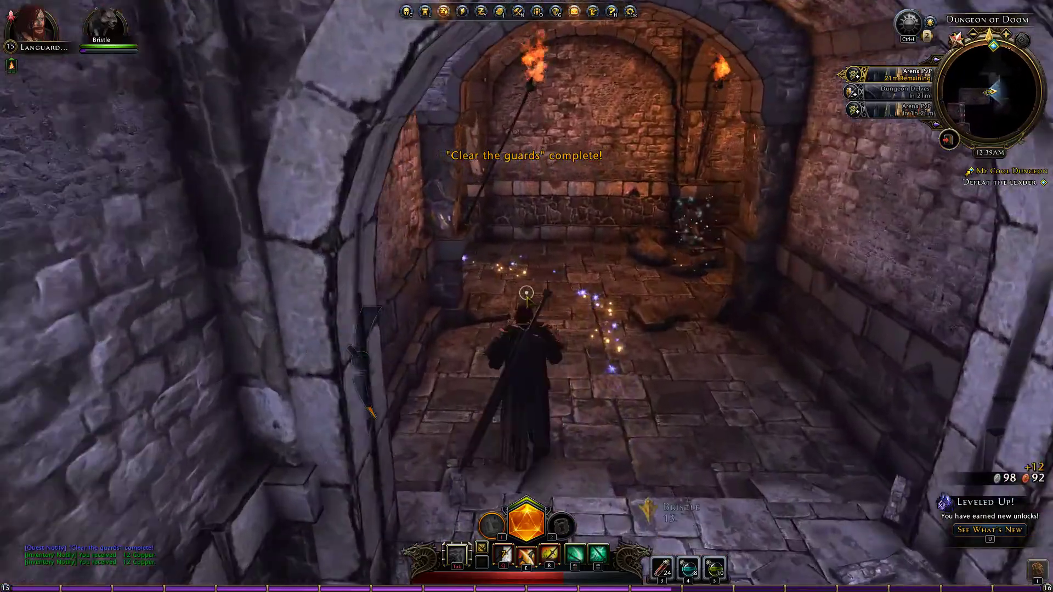
{"action": "key", "text": "w"}
{"action": "key", "text": "w"}
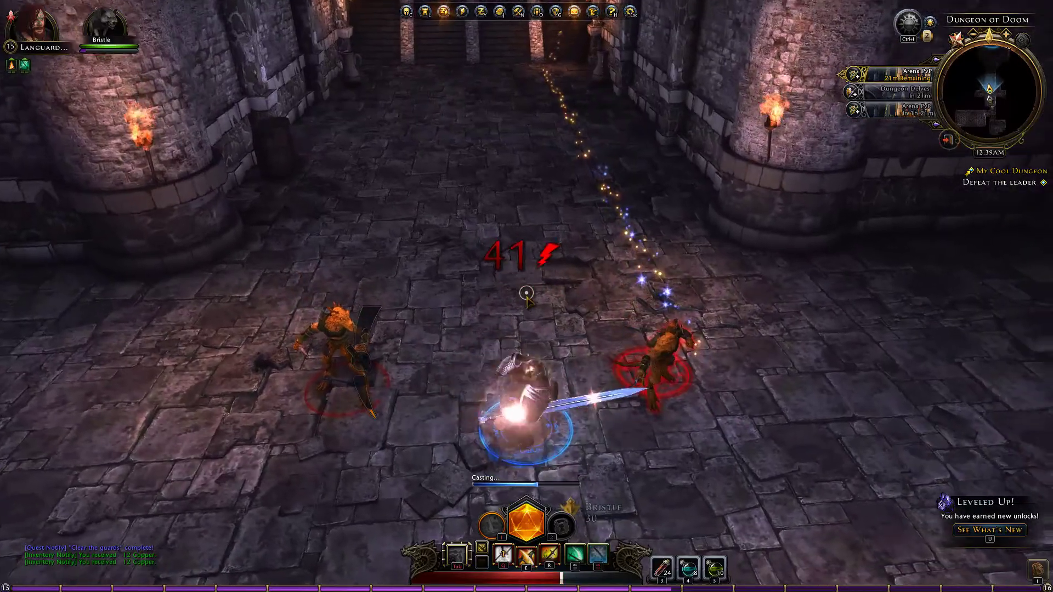
{"action": "left_click", "coordinate": [526, 294]}
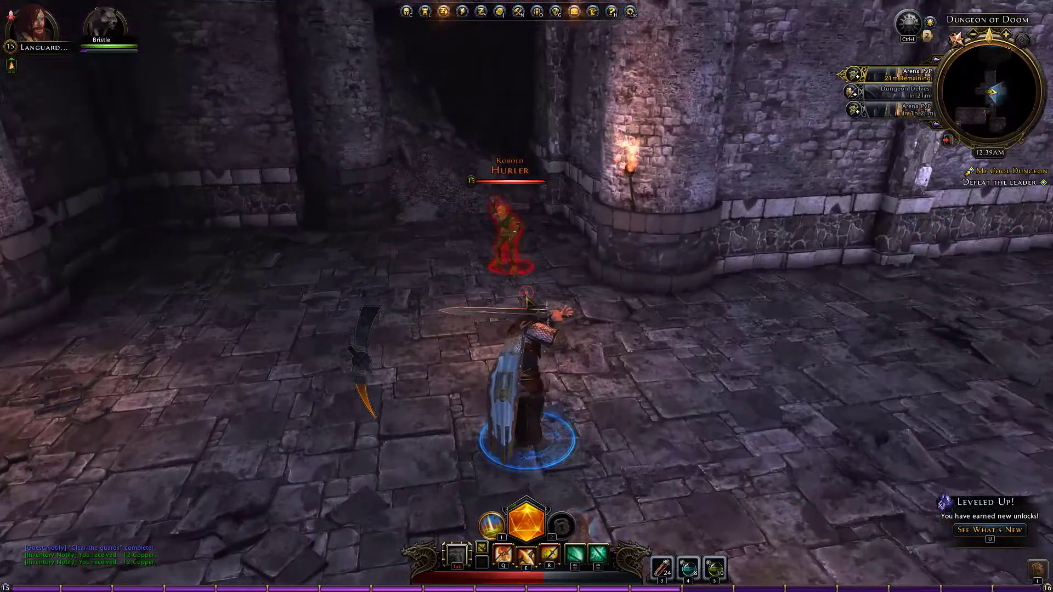
{"action": "key", "text": "e"}
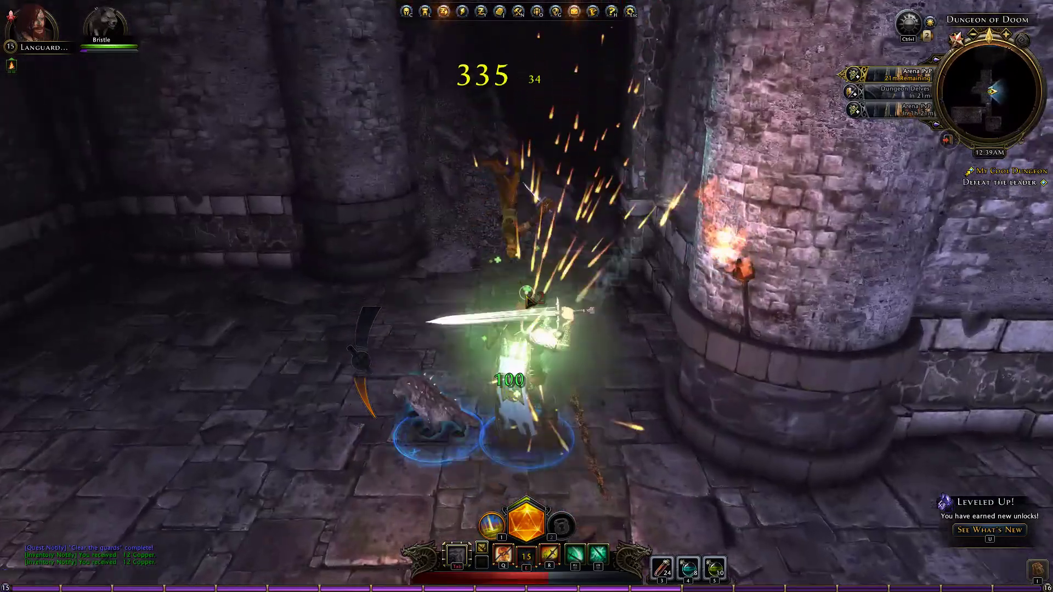
Explore the dark side alcove with the barrels off the pillared hall.
{"action": "key", "text": "w"}
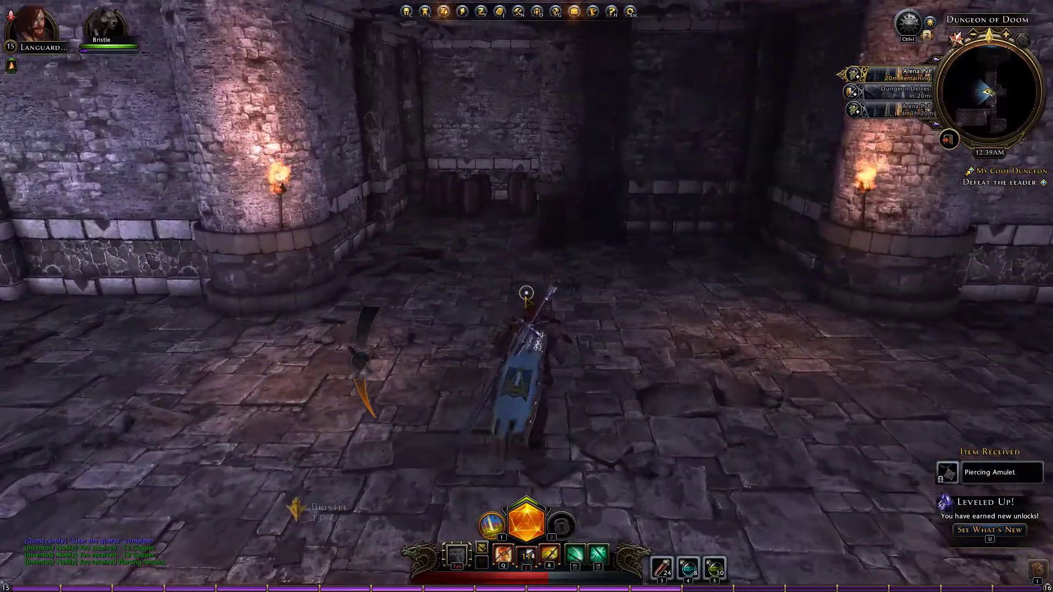
{"action": "key", "text": "w"}
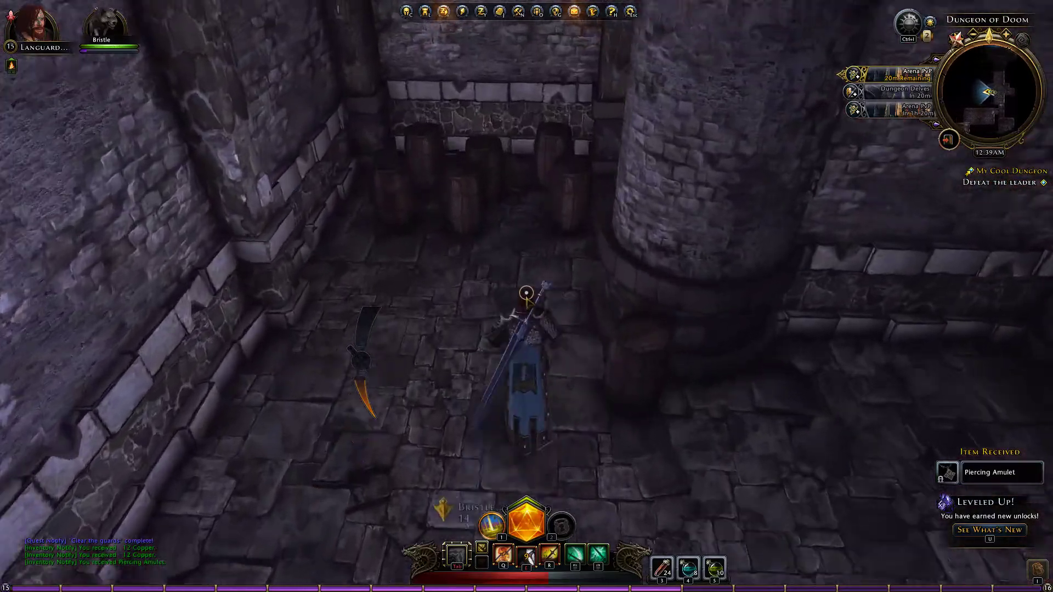
{"action": "key", "text": "w"}
{"action": "key", "text": "q"}
{"action": "key", "text": "w"}
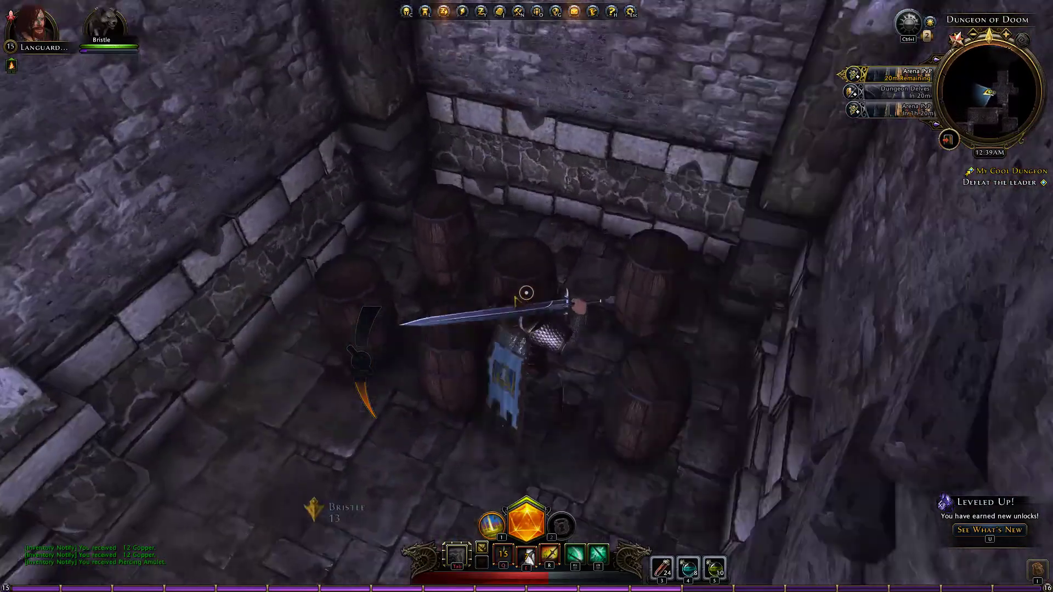
{"action": "key", "text": "w"}
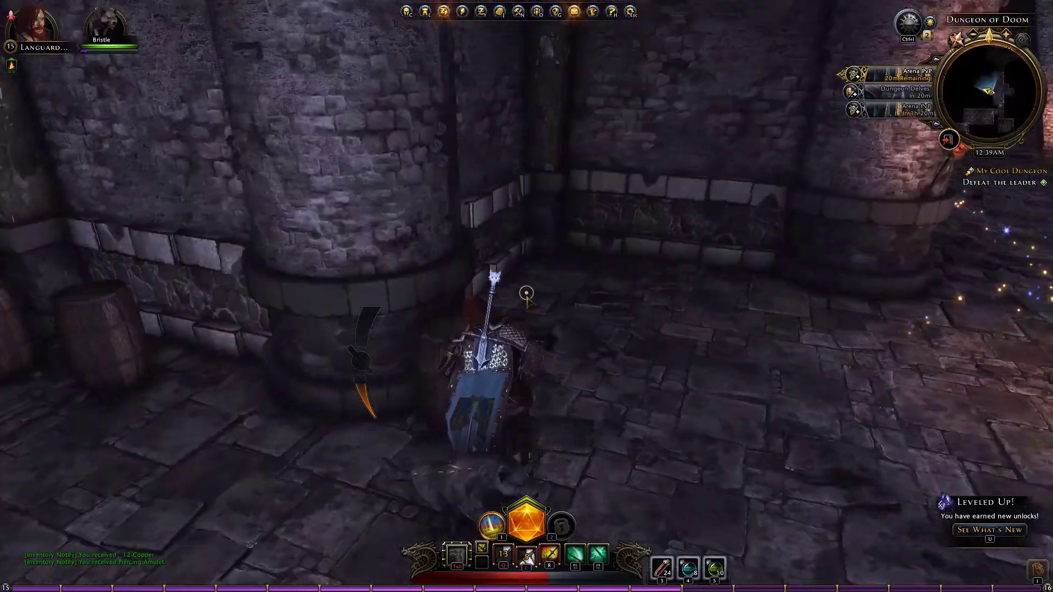
Leave the alcove, climb the torchlit staircase and kill the Kobold Hurler on the landing.
{"action": "key", "text": "w"}
{"action": "key", "text": "w"}
{"action": "key", "text": "w"}
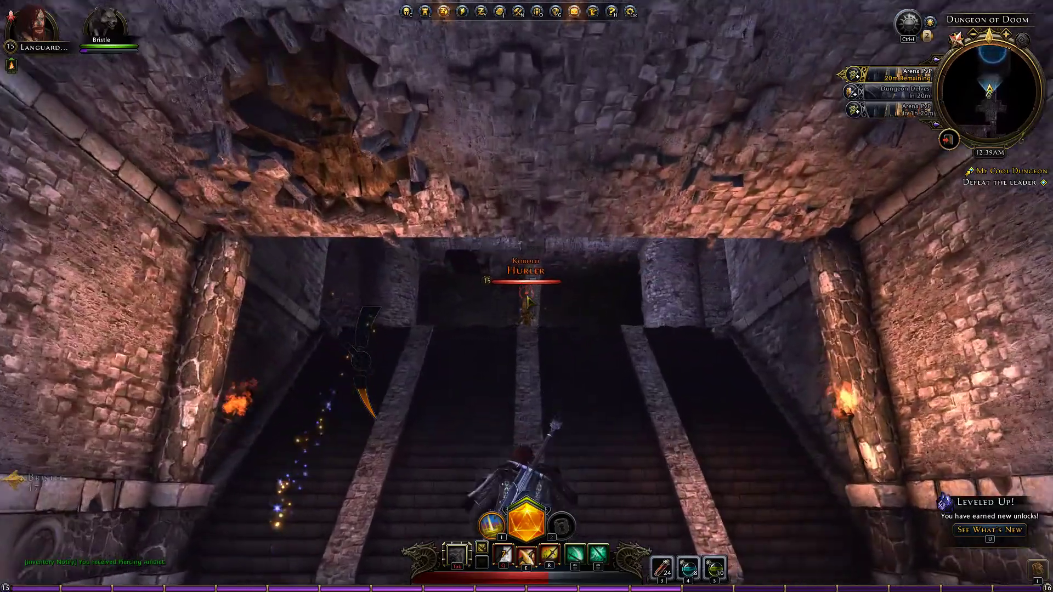
{"action": "key", "text": "w"}
{"action": "key", "text": "e"}
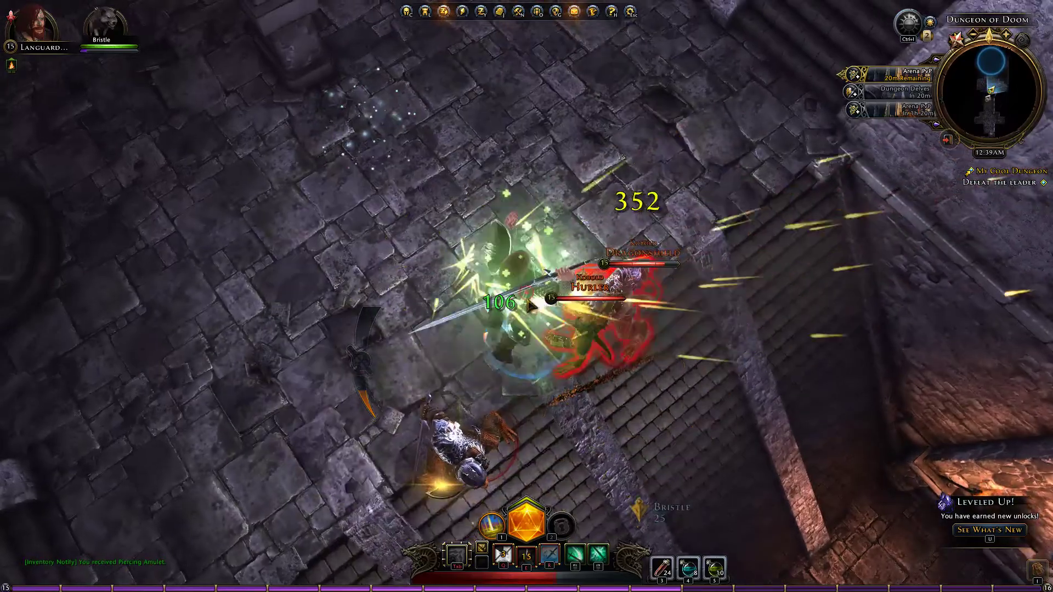
{"action": "key", "text": "e"}
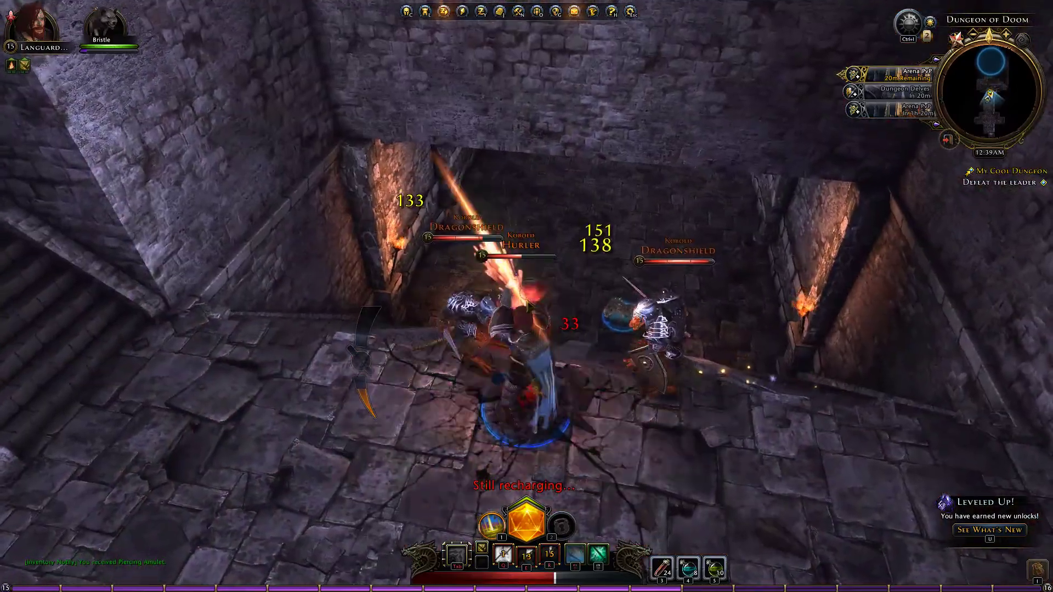
{"action": "key", "text": "q"}
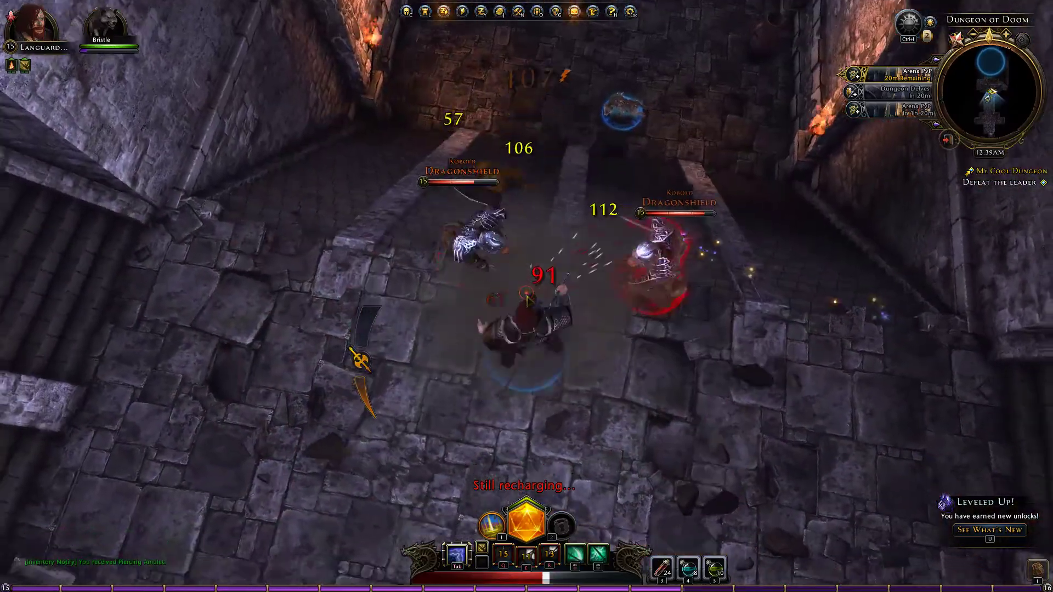
Defeat the remaining Kobold Dragonshields on the landing and loot the Empowered Runestone, Rank 1.
{"action": "left_click", "coordinate": [526, 297]}
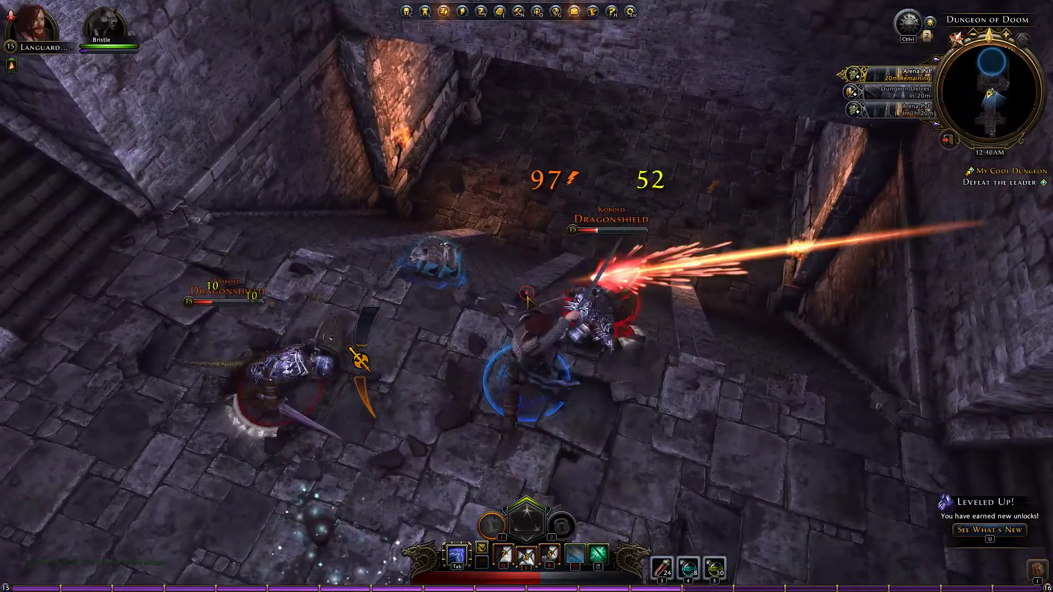
{"action": "key", "text": "e"}
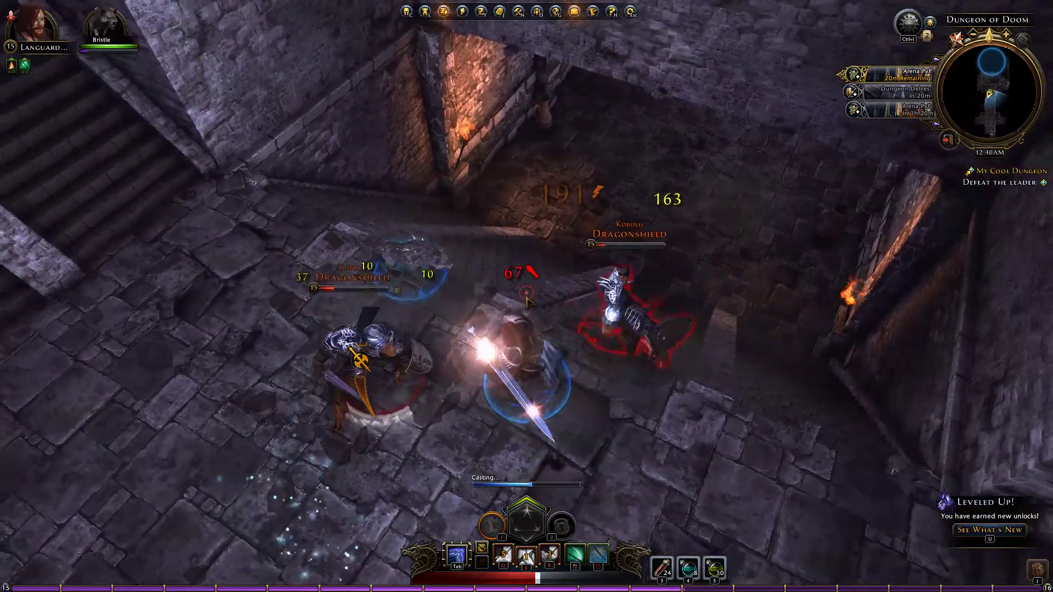
{"action": "left_click", "coordinate": [526, 296]}
{"action": "key", "text": "w"}
{"action": "left_click", "coordinate": [527, 296]}
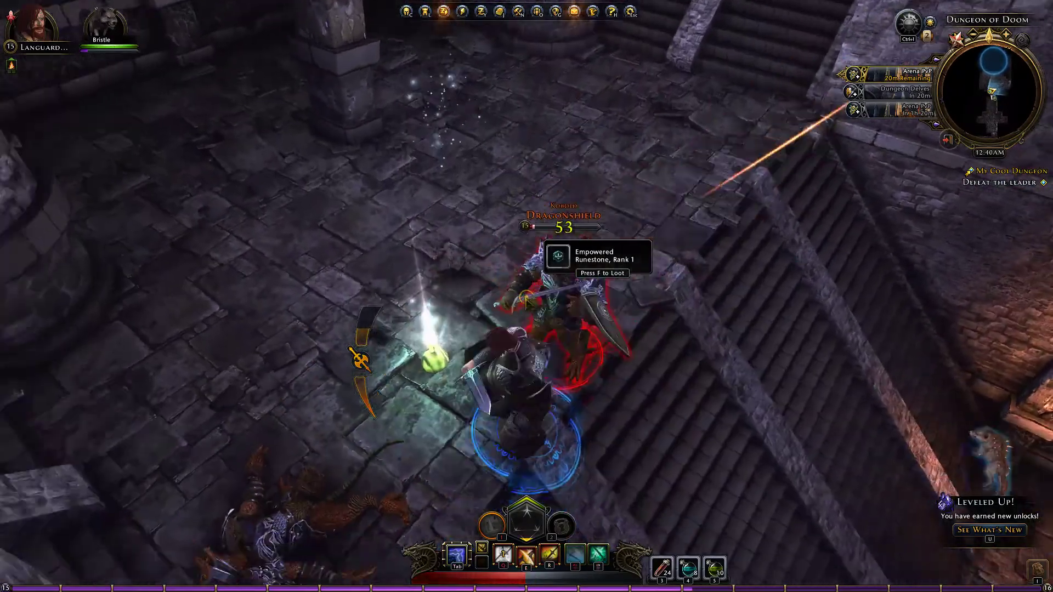
{"action": "left_click", "coordinate": [527, 296]}
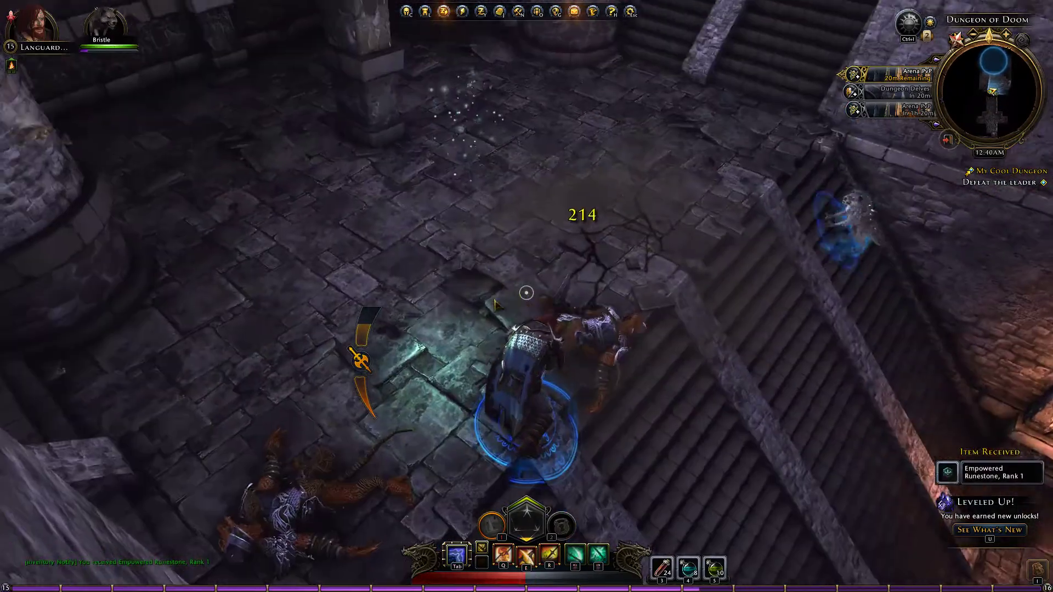
Collect the dropped copper, climb the next staircase and cross the large chamber to the kobold leader's group.
{"action": "key", "text": "w"}
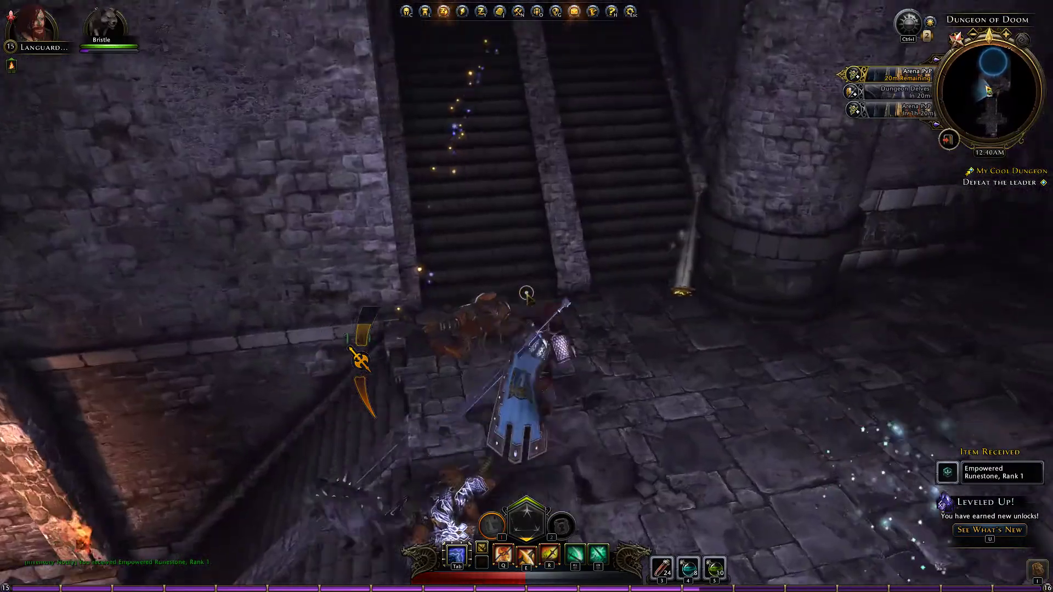
{"action": "key", "text": "w"}
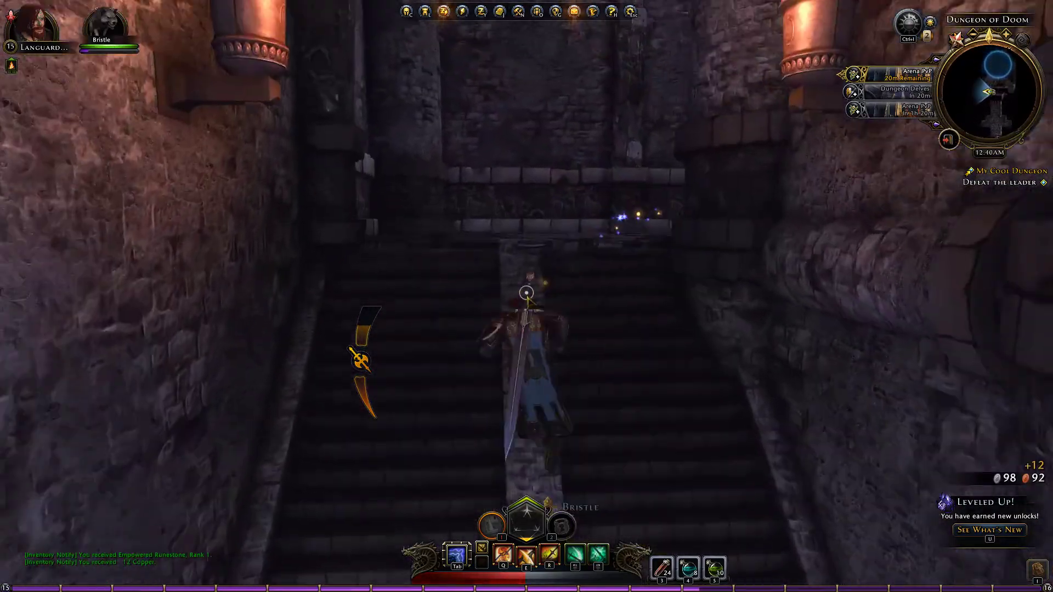
{"action": "key", "text": "w"}
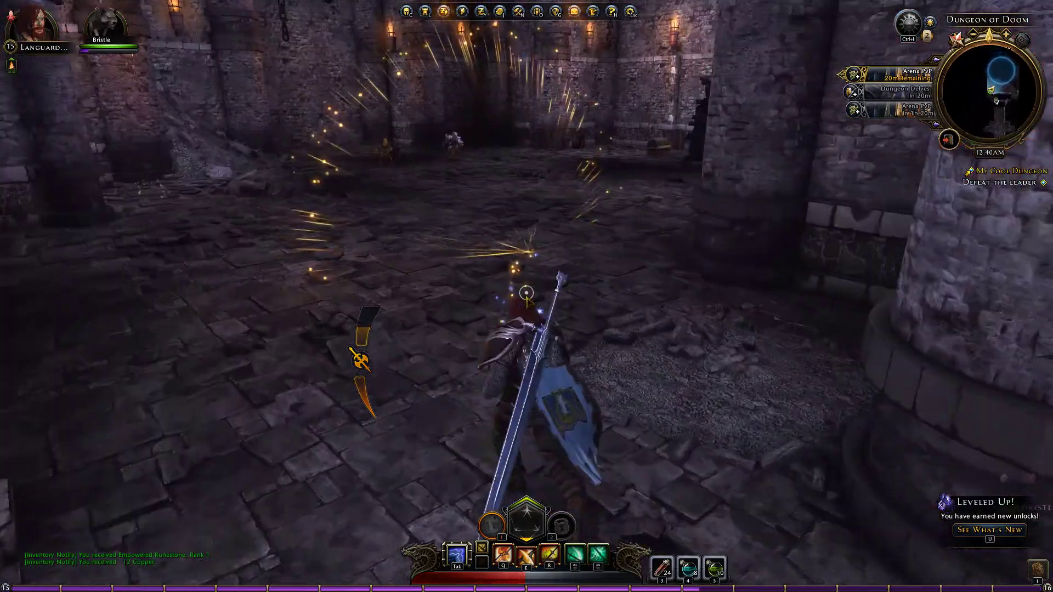
{"action": "key", "text": "w"}
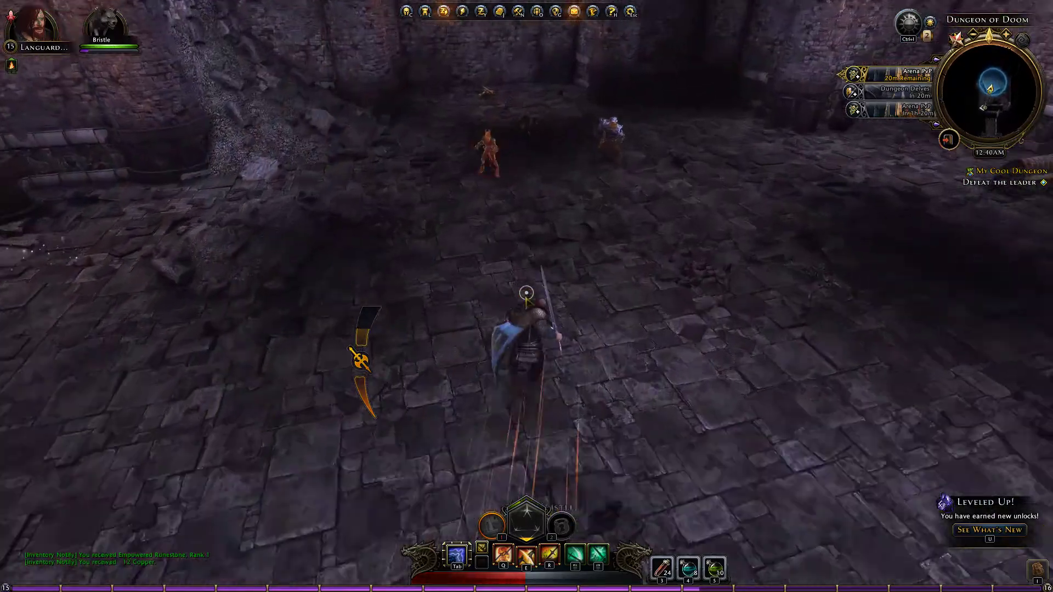
Attack the Kobold Slyblades and the Kobold Wyrmpriest in the chamber, and use a Potion of Minor Healing.
{"action": "left_click", "coordinate": [526, 292]}
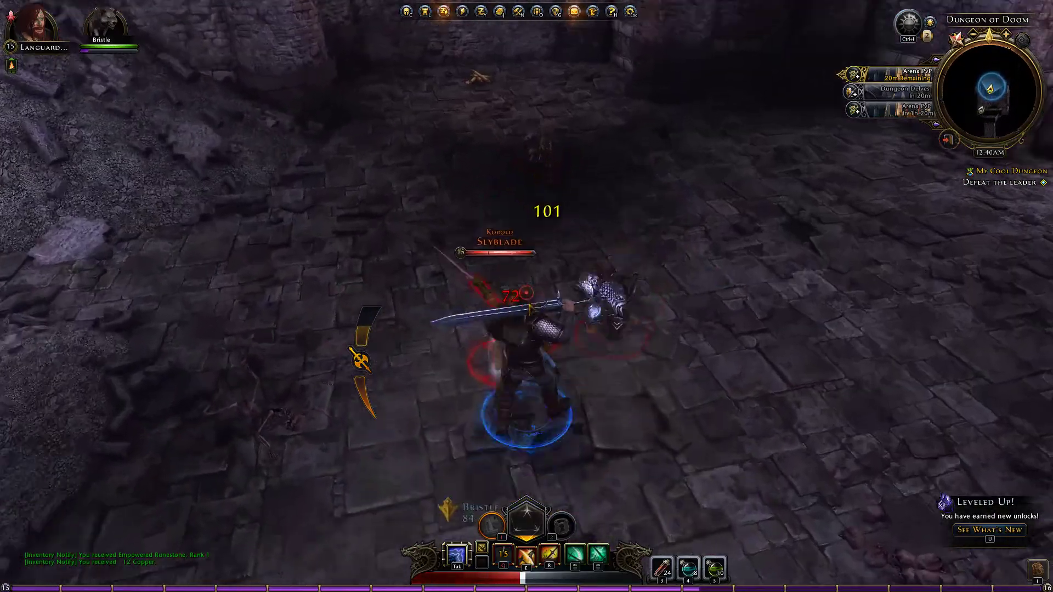
{"action": "key", "text": "q"}
{"action": "key", "text": "r"}
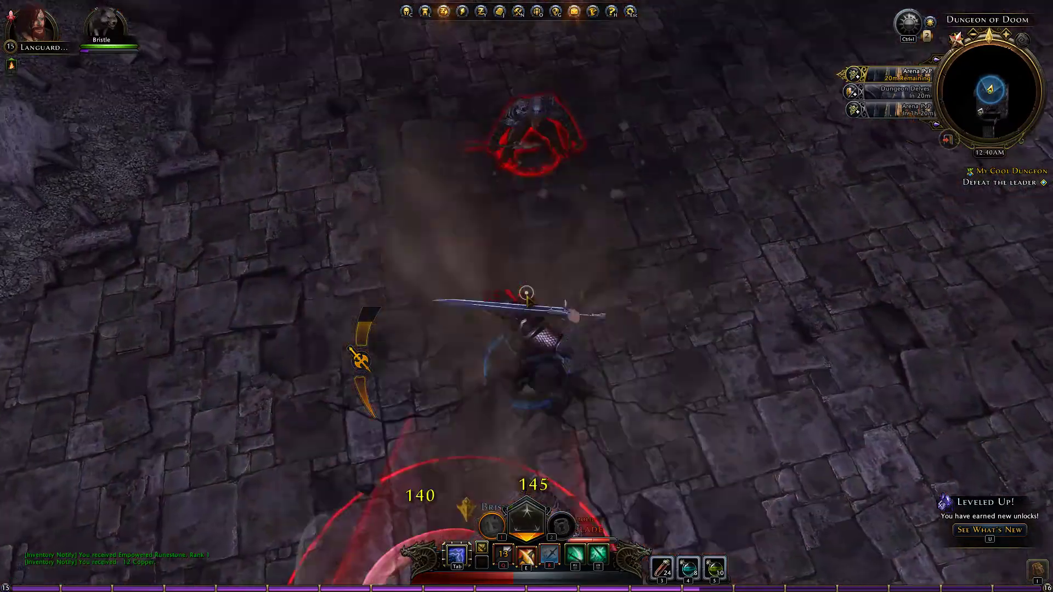
{"action": "key", "text": "e"}
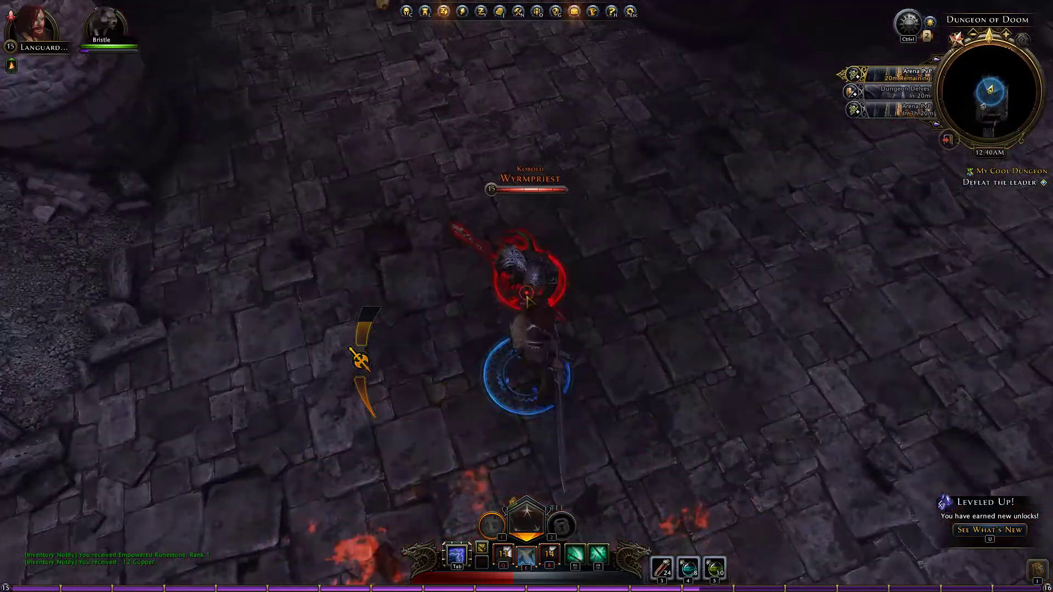
{"action": "left_click", "coordinate": [525, 296]}
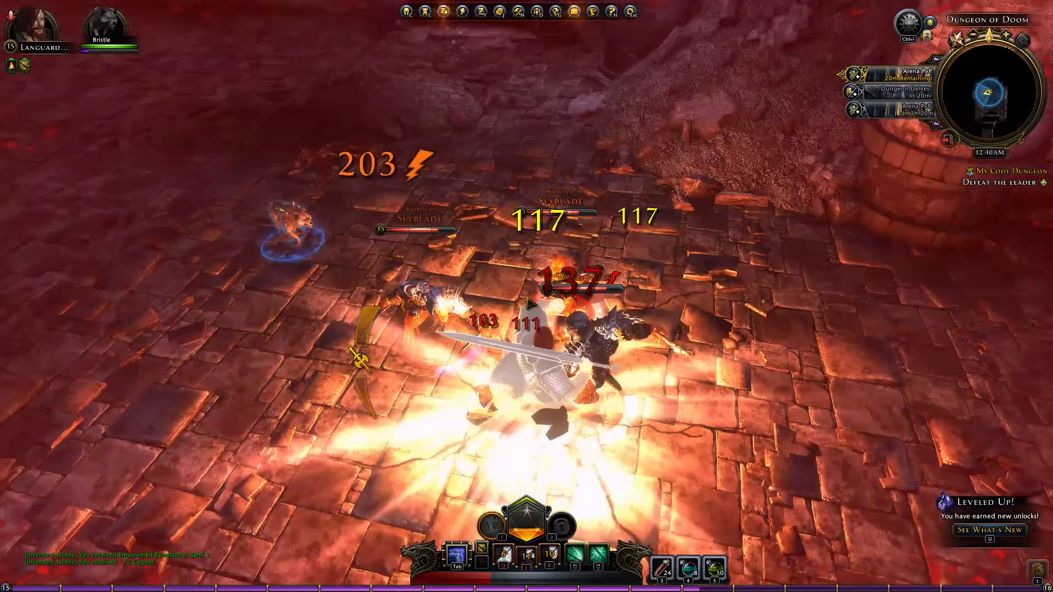
{"action": "left_click", "coordinate": [528, 300]}
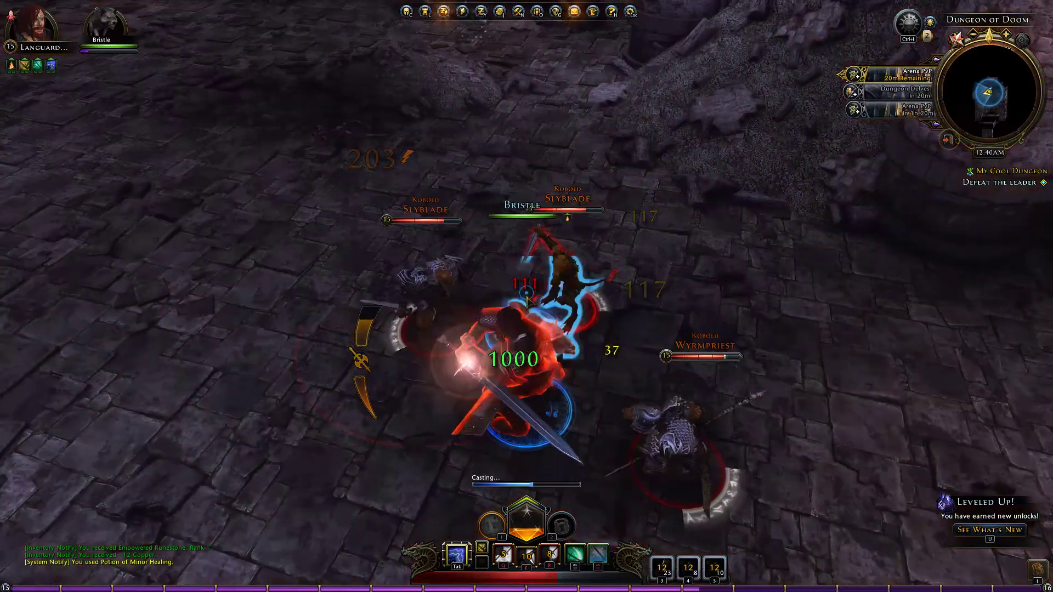
Wear down both Slyblades and the Wyrmpriest with repeated sweeping sword attacks.
{"action": "left_click", "coordinate": [529, 303]}
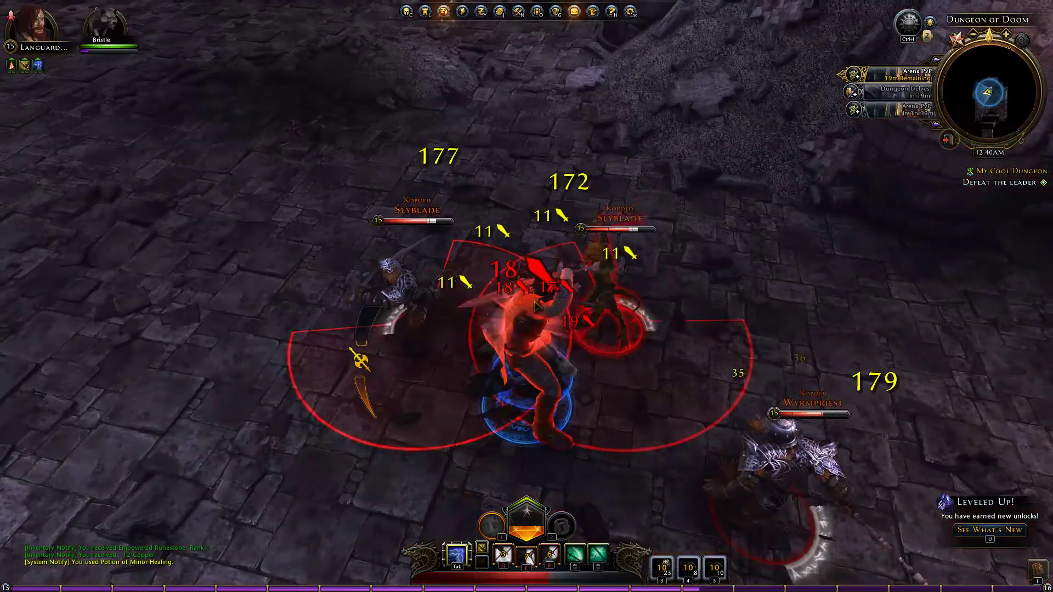
{"action": "left_click", "coordinate": [535, 304]}
{"action": "left_click", "coordinate": [535, 305]}
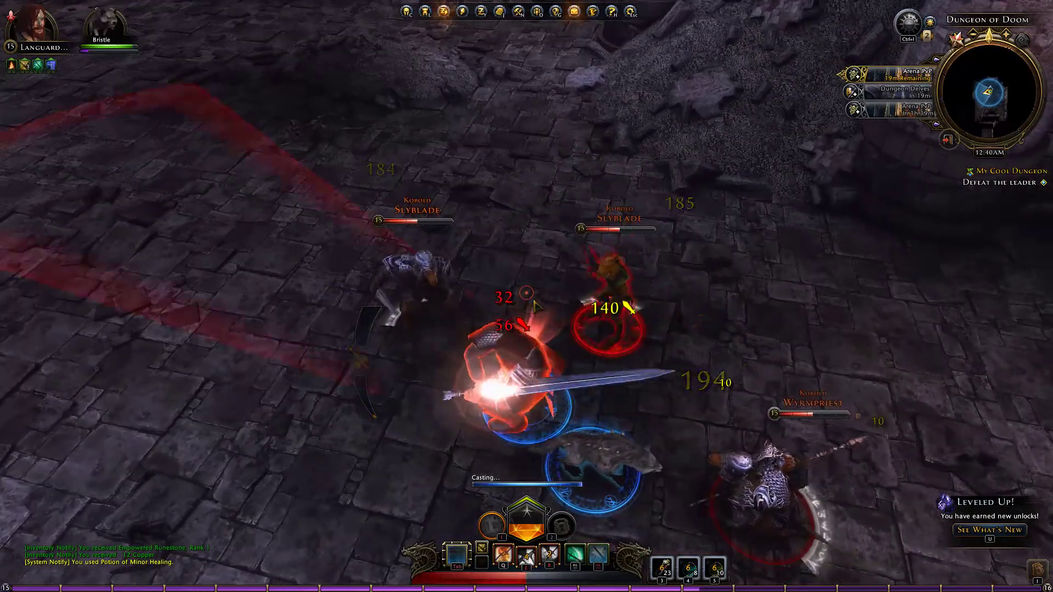
{"action": "left_click", "coordinate": [535, 304]}
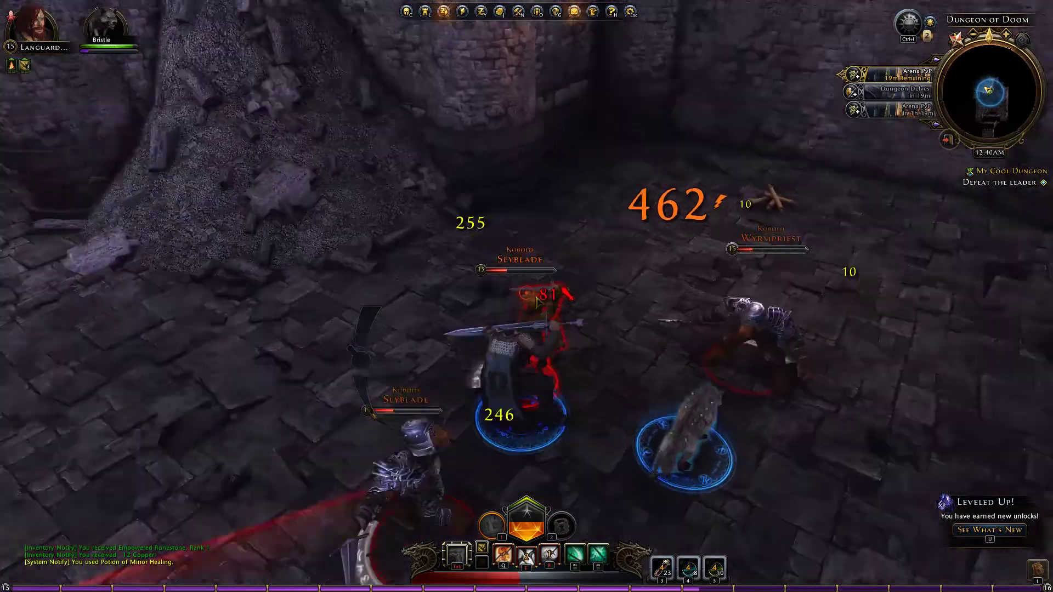
{"action": "left_click", "coordinate": [535, 299]}
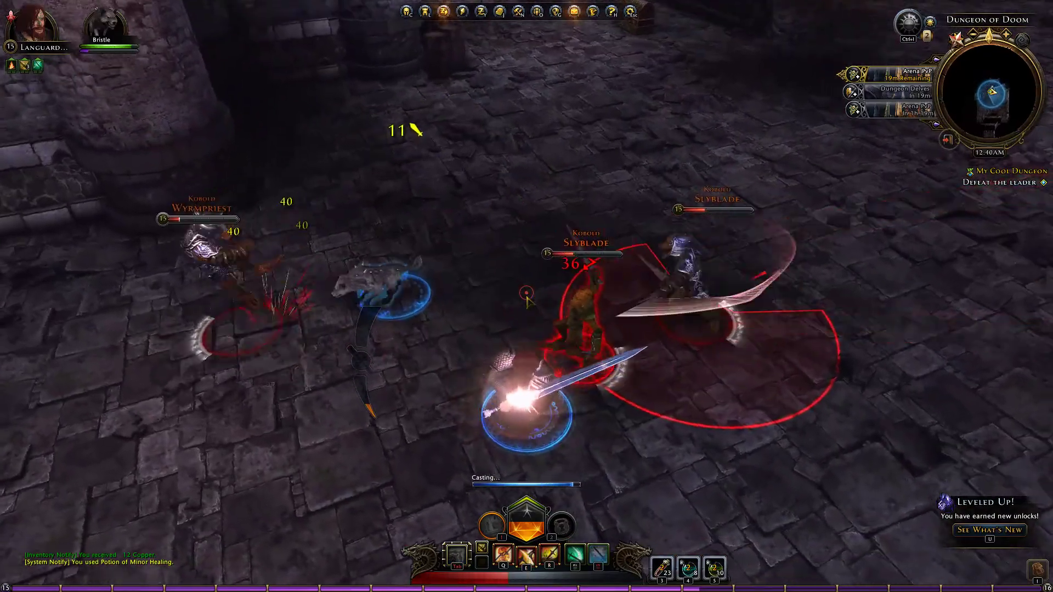
{"action": "left_click", "coordinate": [528, 299]}
{"action": "left_click", "coordinate": [527, 300]}
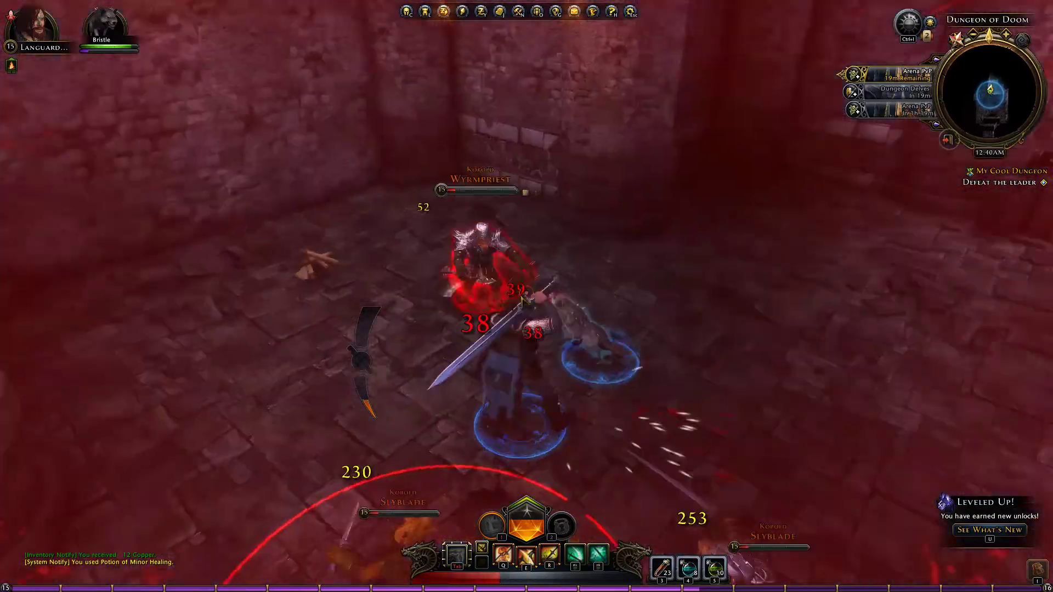
Heal with another Potion of Minor Healing and finish off the Wyrmpriest and both Slyblades to complete the Defeat the leader objective.
{"action": "key", "text": "3"}
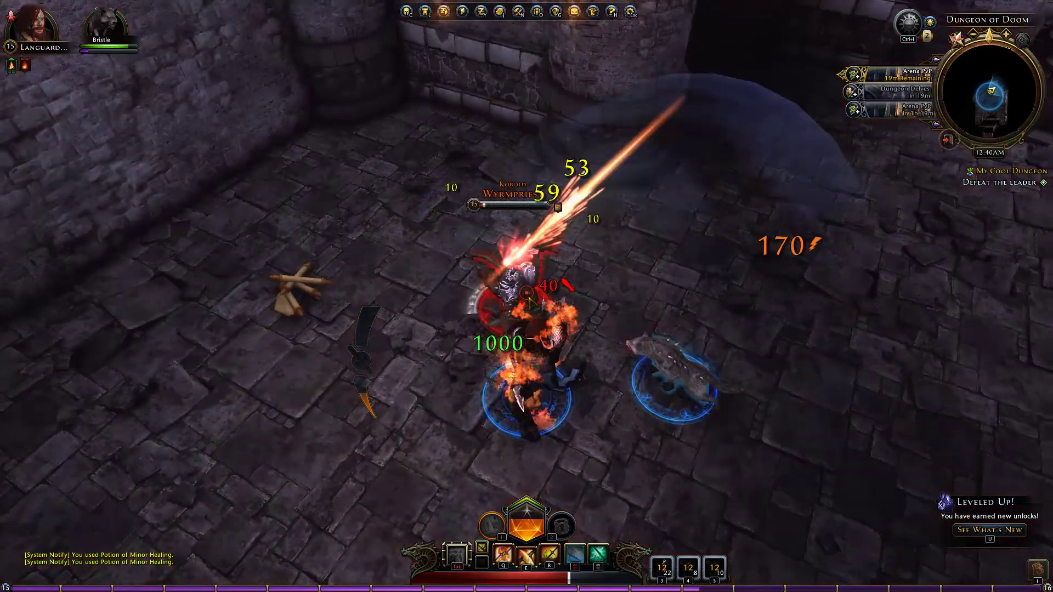
{"action": "left_click", "coordinate": [527, 299]}
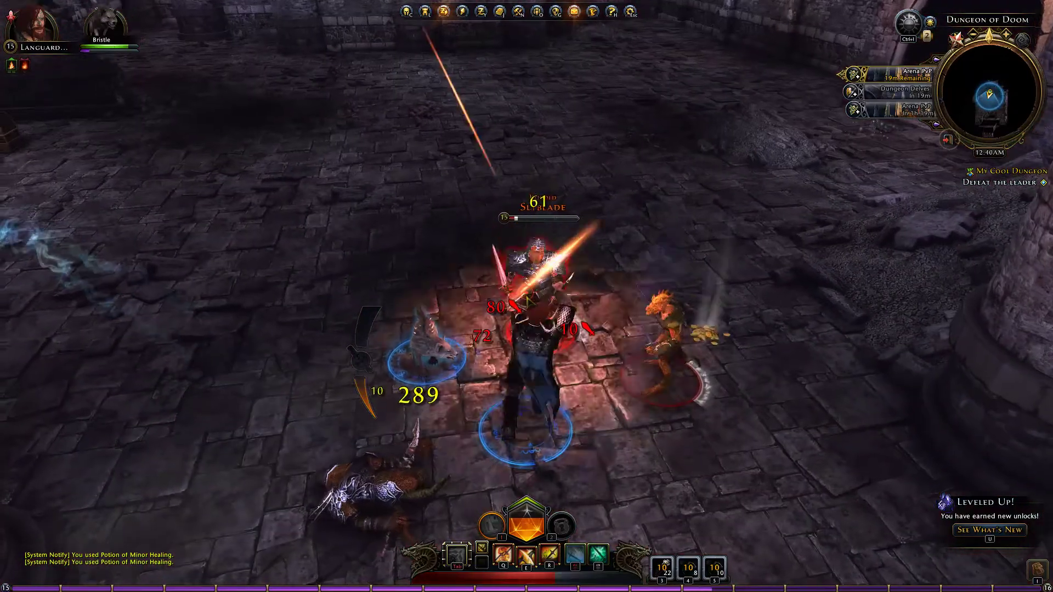
{"action": "left_click", "coordinate": [527, 299]}
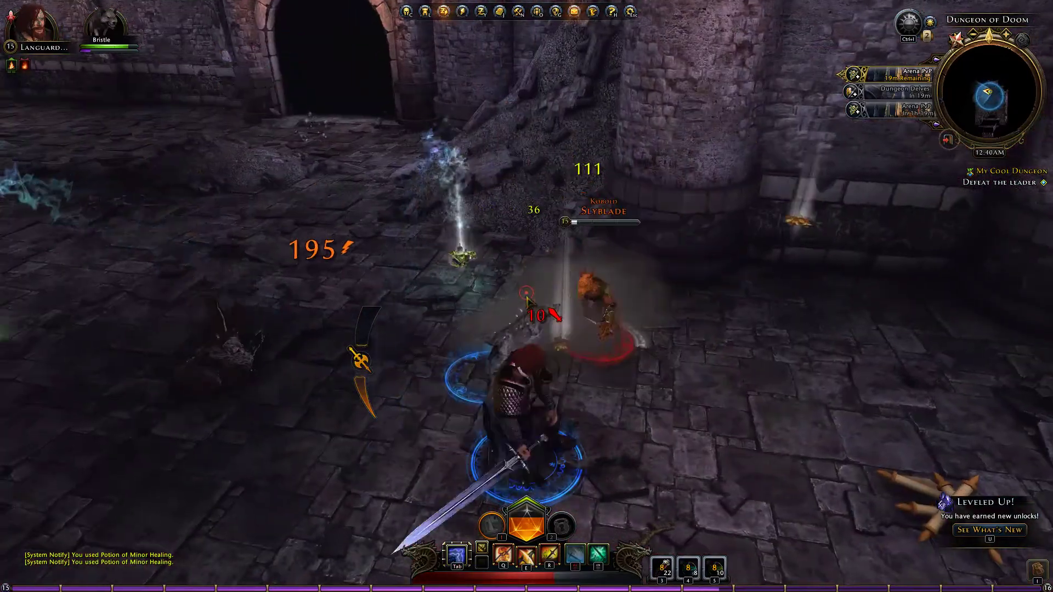
{"action": "left_click", "coordinate": [526, 295]}
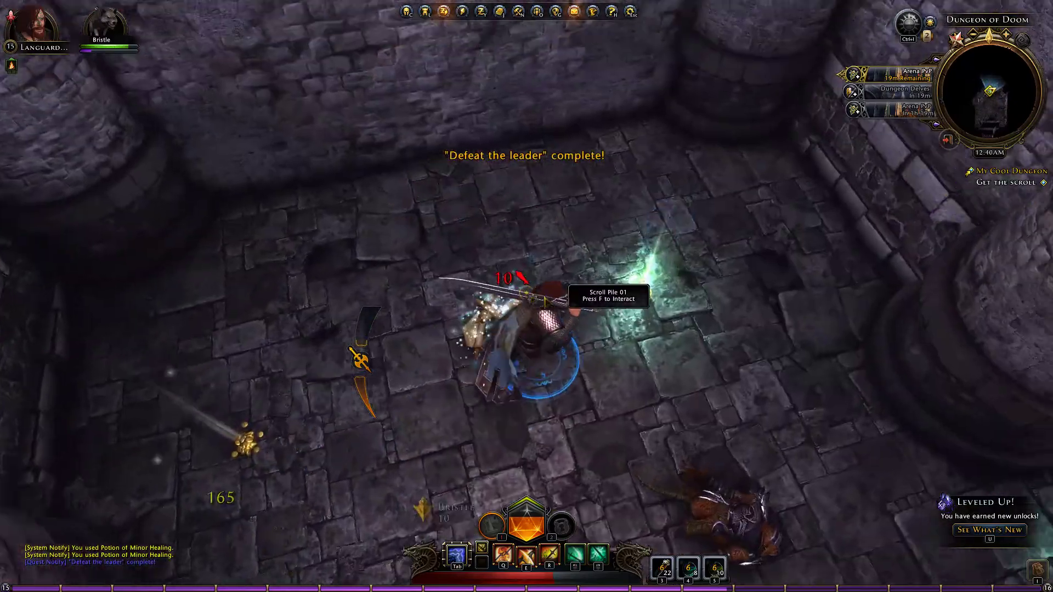
Loot the chamber's drops: the copper piles, unidentified items, Potion of Minor Healing and Lesser Scroll of Identification.
{"action": "key", "text": "w"}
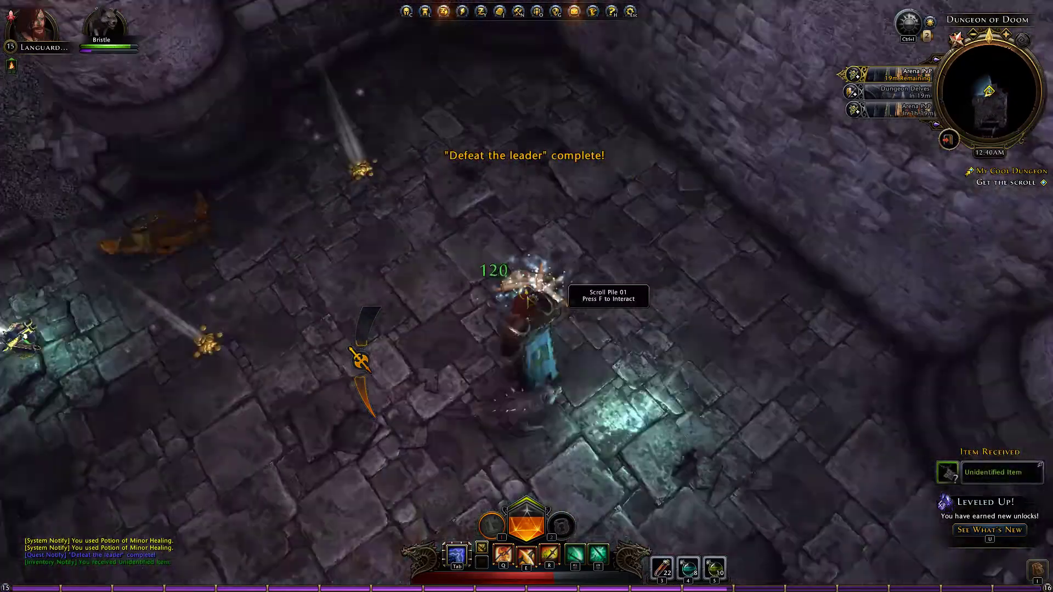
{"action": "key", "text": "s"}
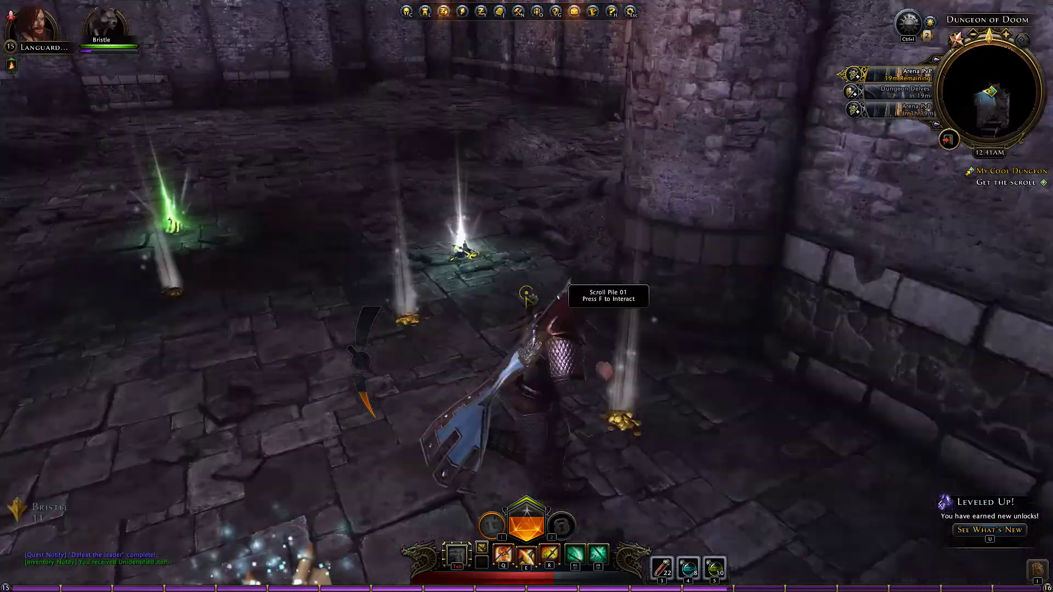
{"action": "key", "text": "w"}
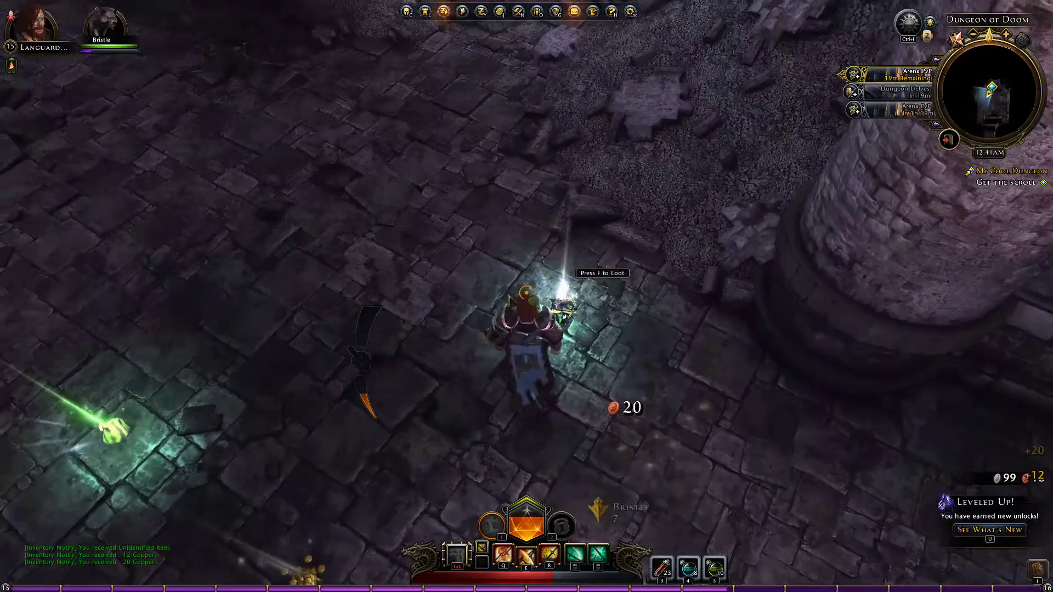
{"action": "key", "text": "w"}
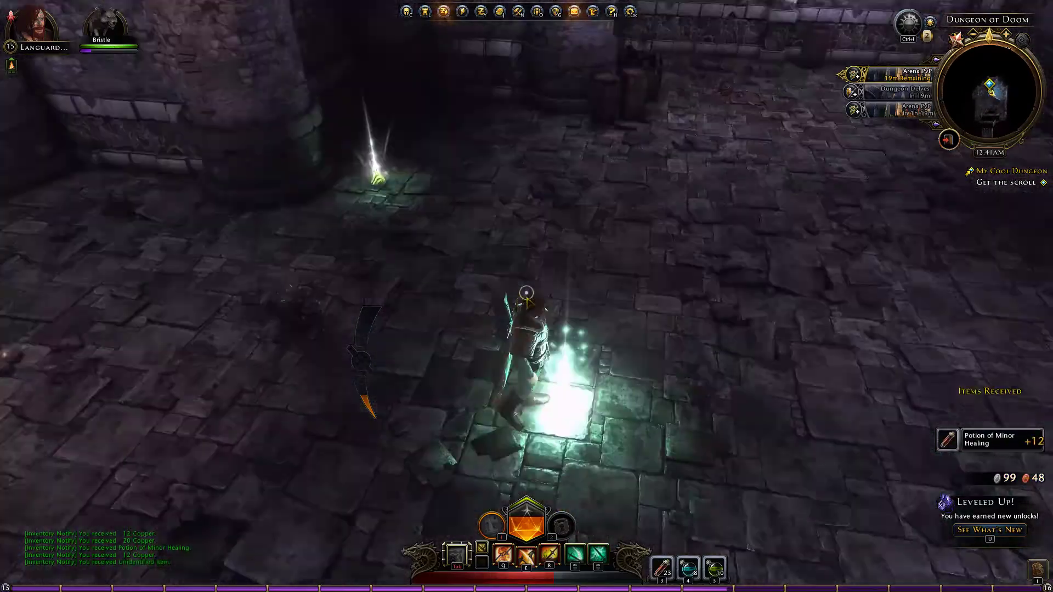
{"action": "key", "text": "w"}
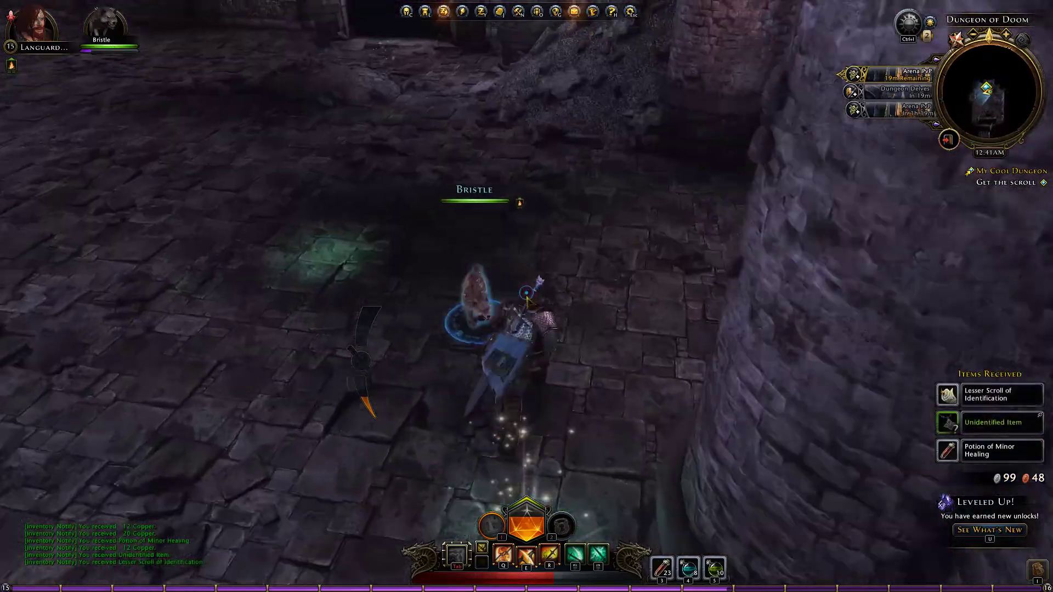
Get the quest scroll from the scroll pile and collect the reward from the glowing chest.
{"action": "key", "text": "f"}
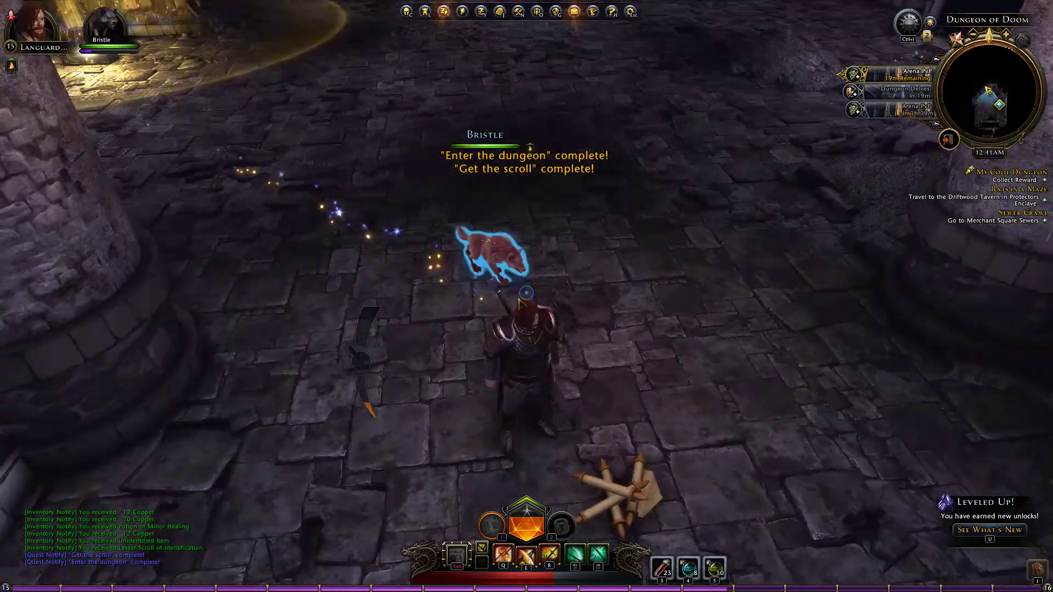
{"action": "key", "text": "w"}
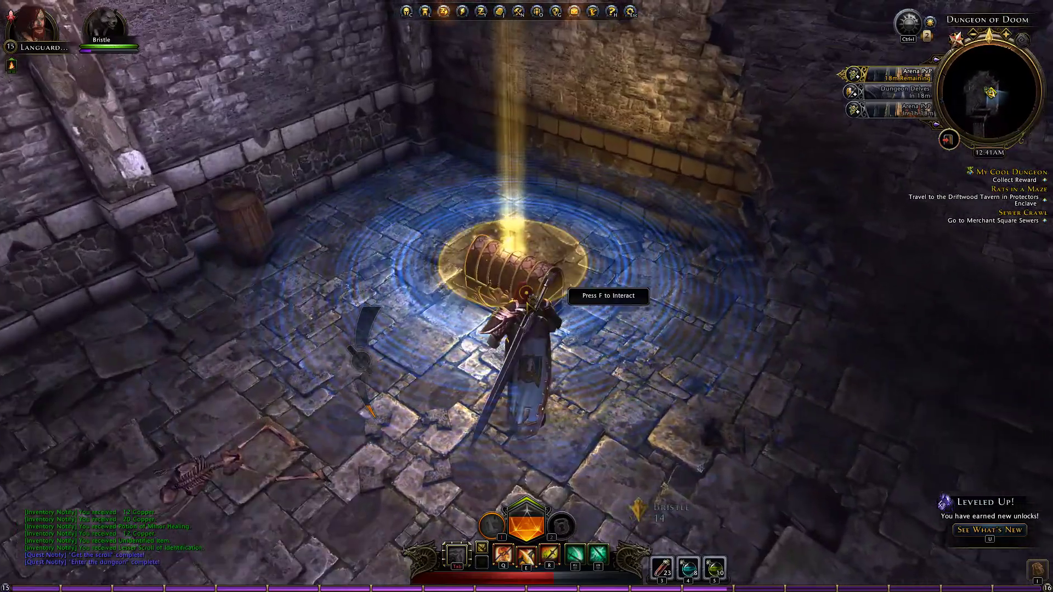
{"action": "key", "text": "f"}
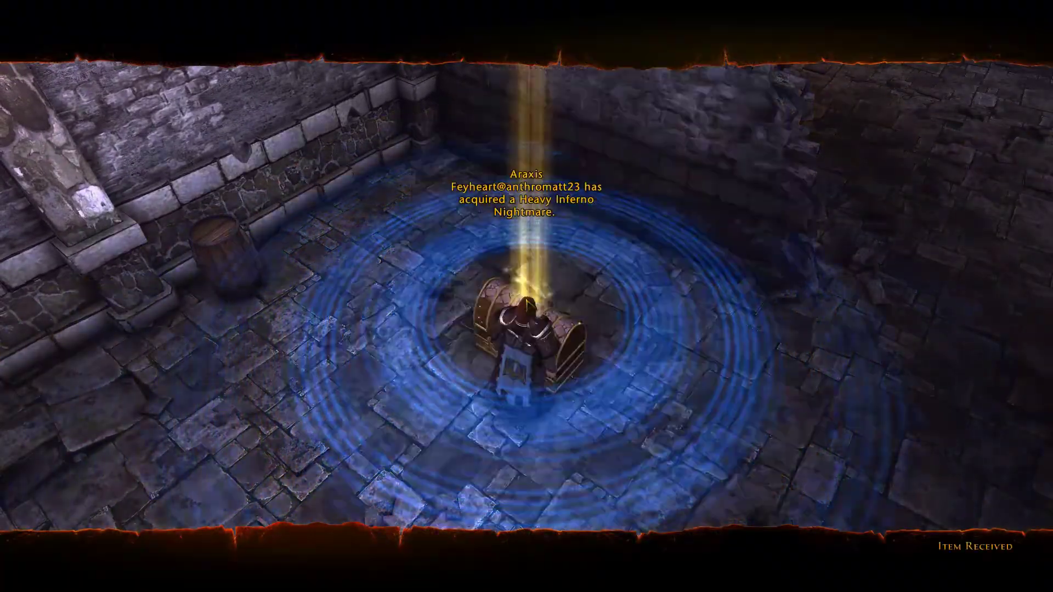
Follow the trail across the chamber to the dark archway and leave the dungeon.
{"action": "key", "text": "w"}
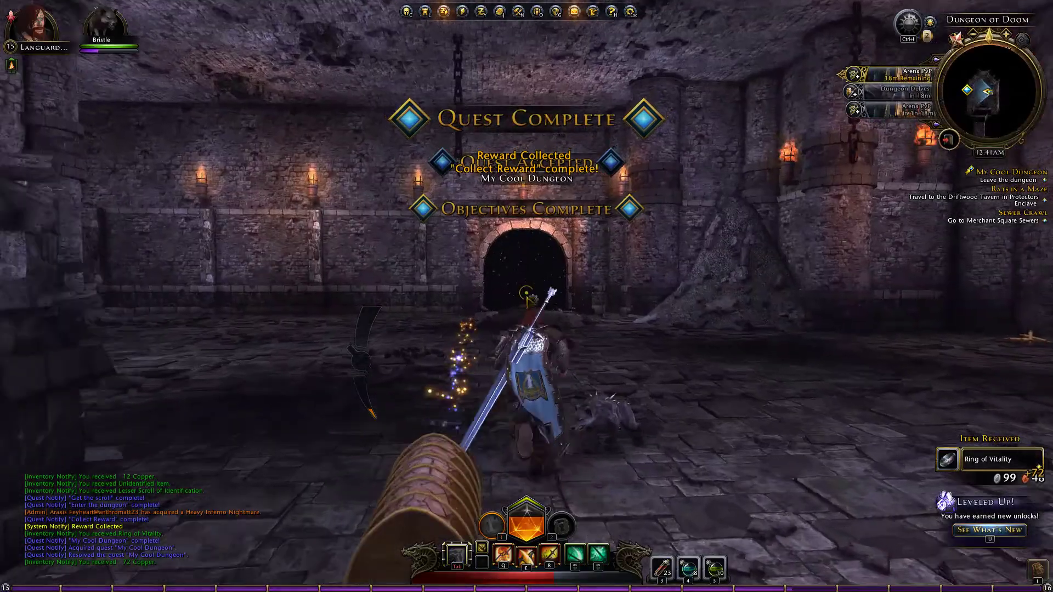
{"action": "key", "text": "w"}
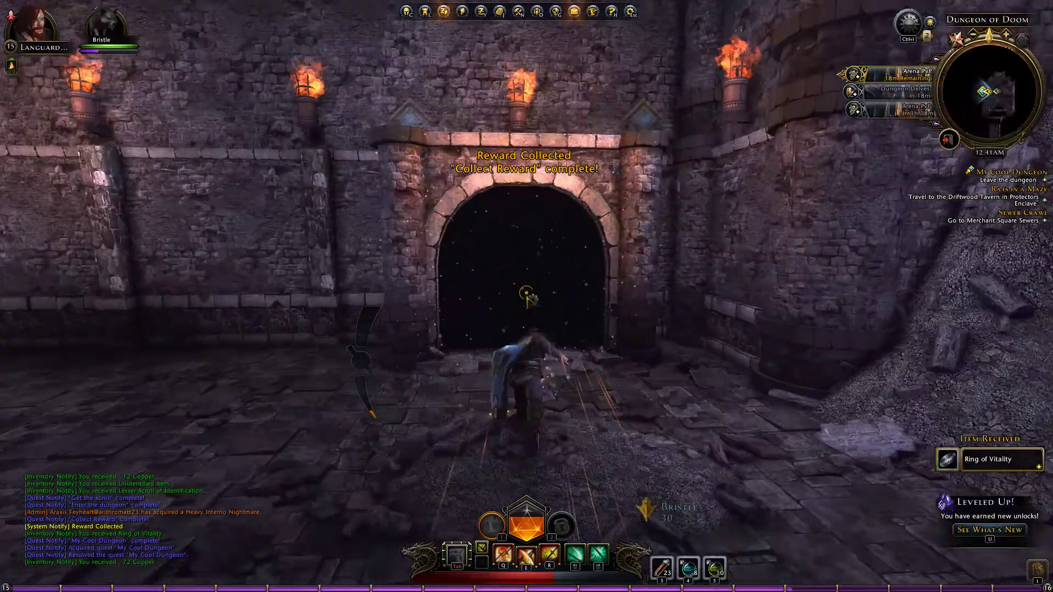
{"action": "key", "text": "f"}
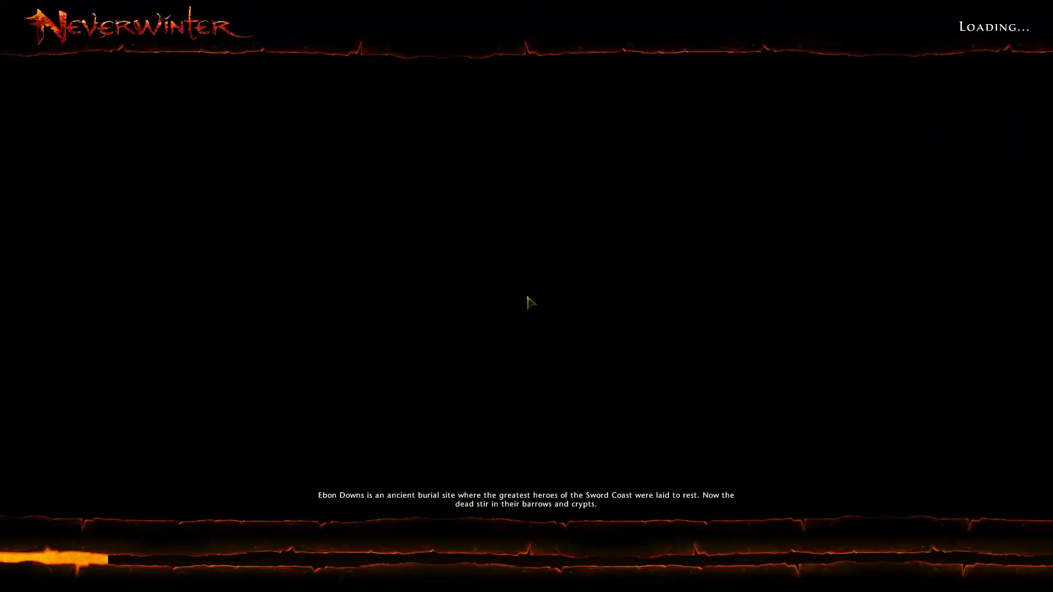